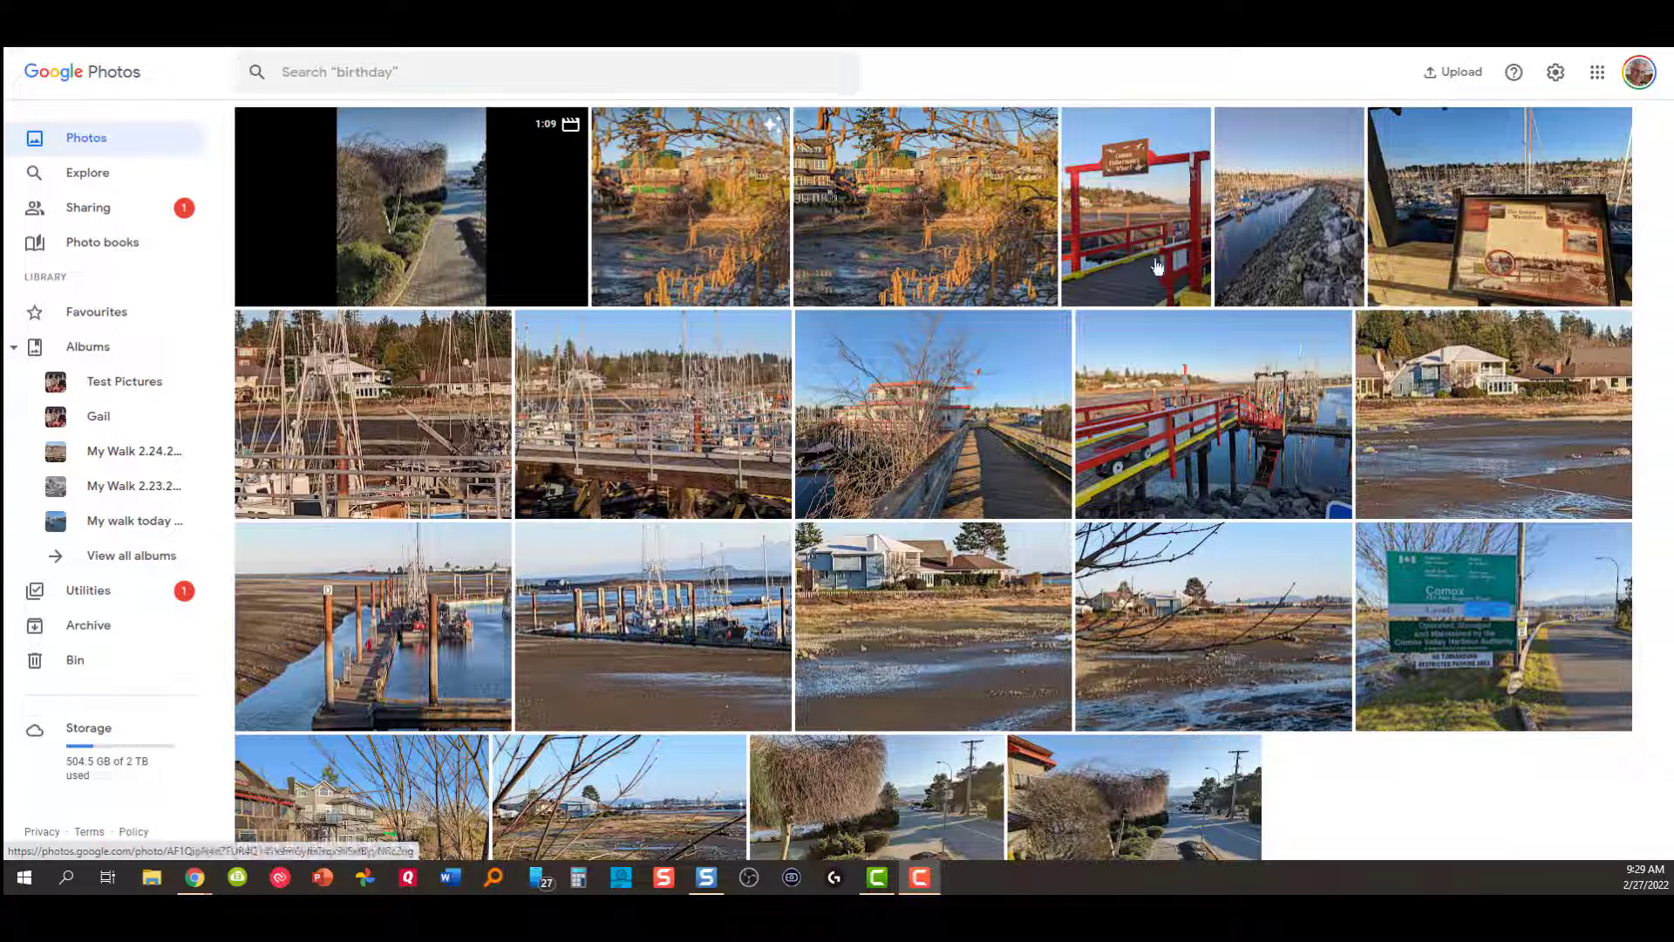
Step: Select 18 of Thursday's walk photos, from the harbour shot through the last one with Shift
scroll(1228, 357, "down", 1)
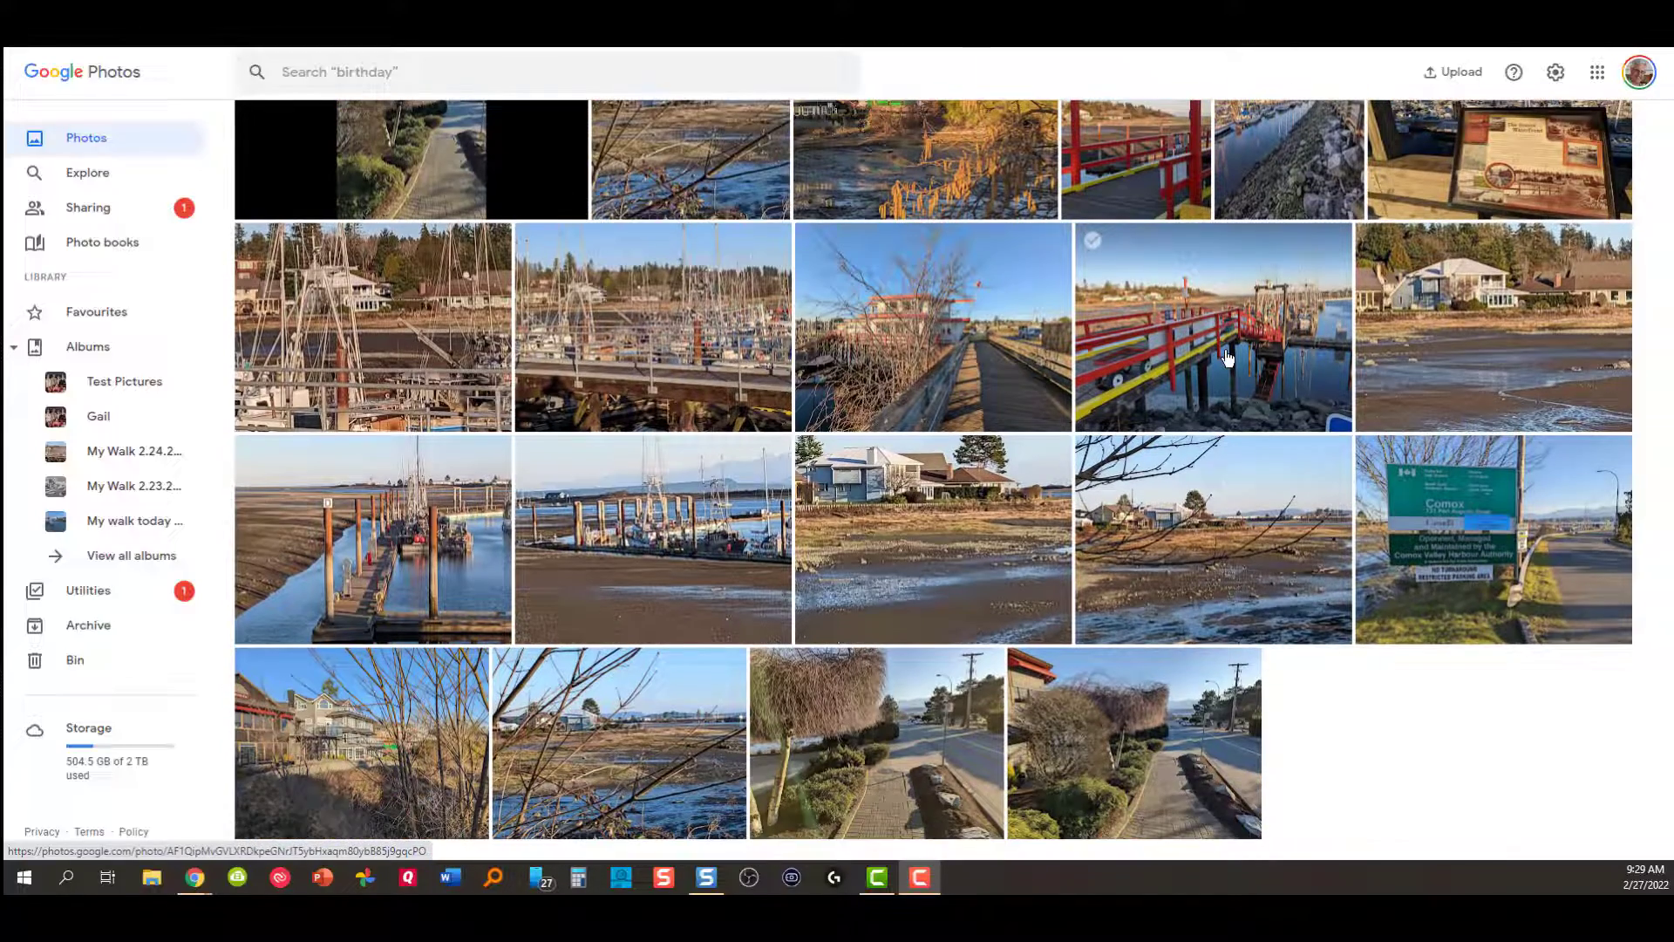
scroll(1228, 358, "up", 1)
scroll(1228, 357, "up", 1)
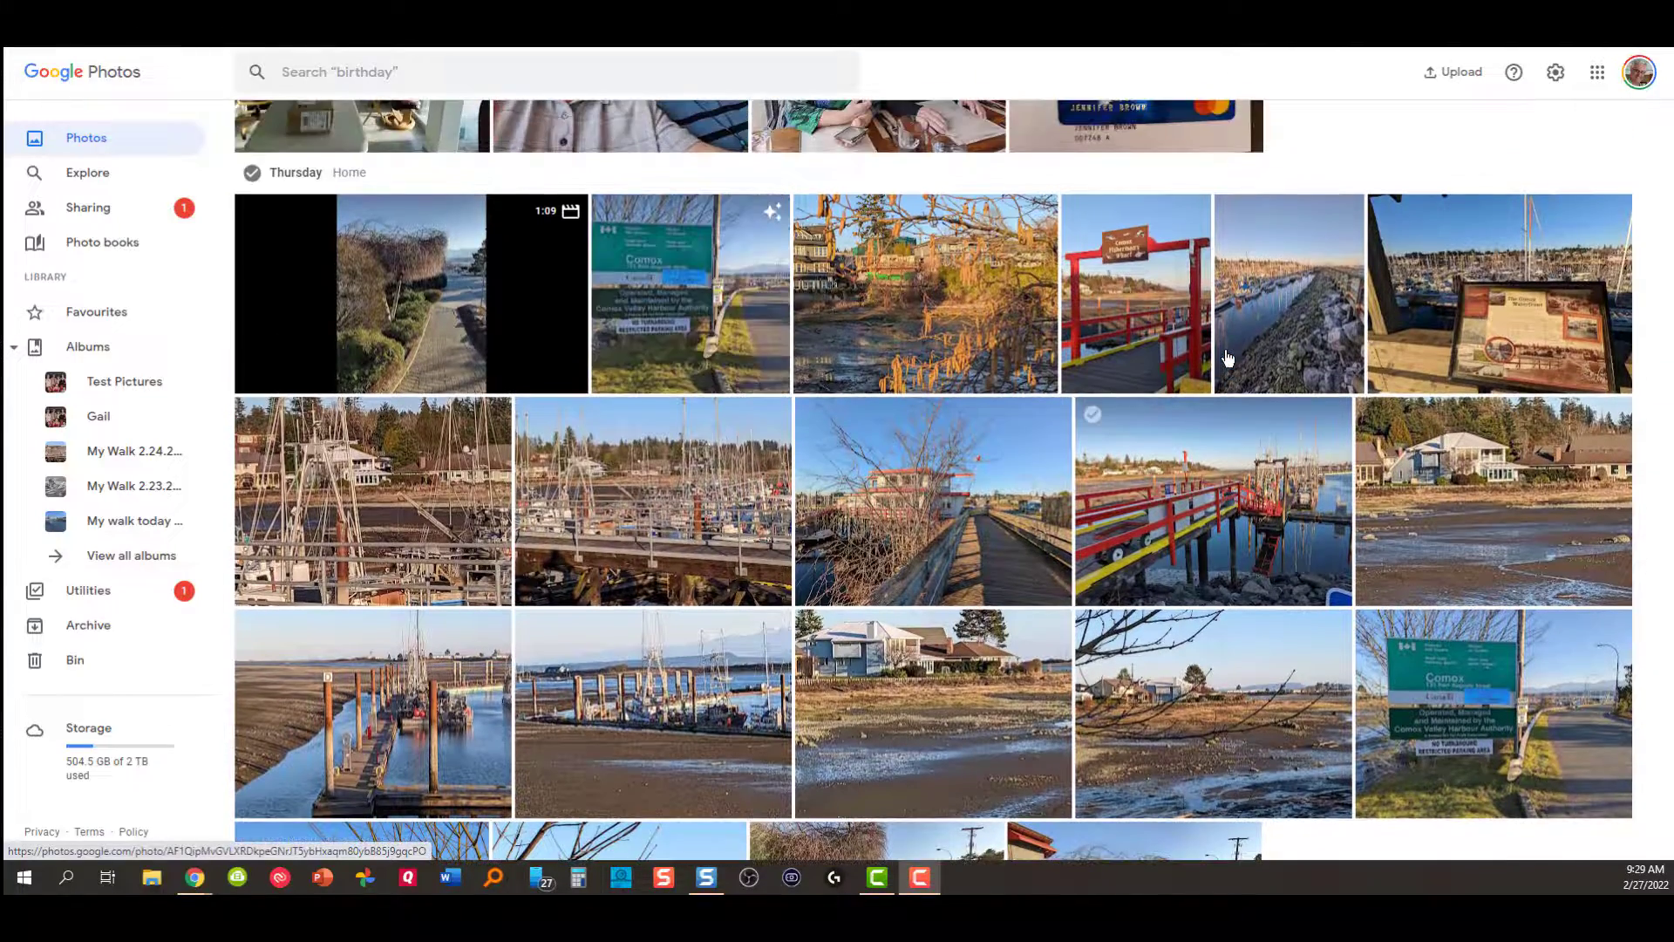
scroll(1227, 357, "down", 1)
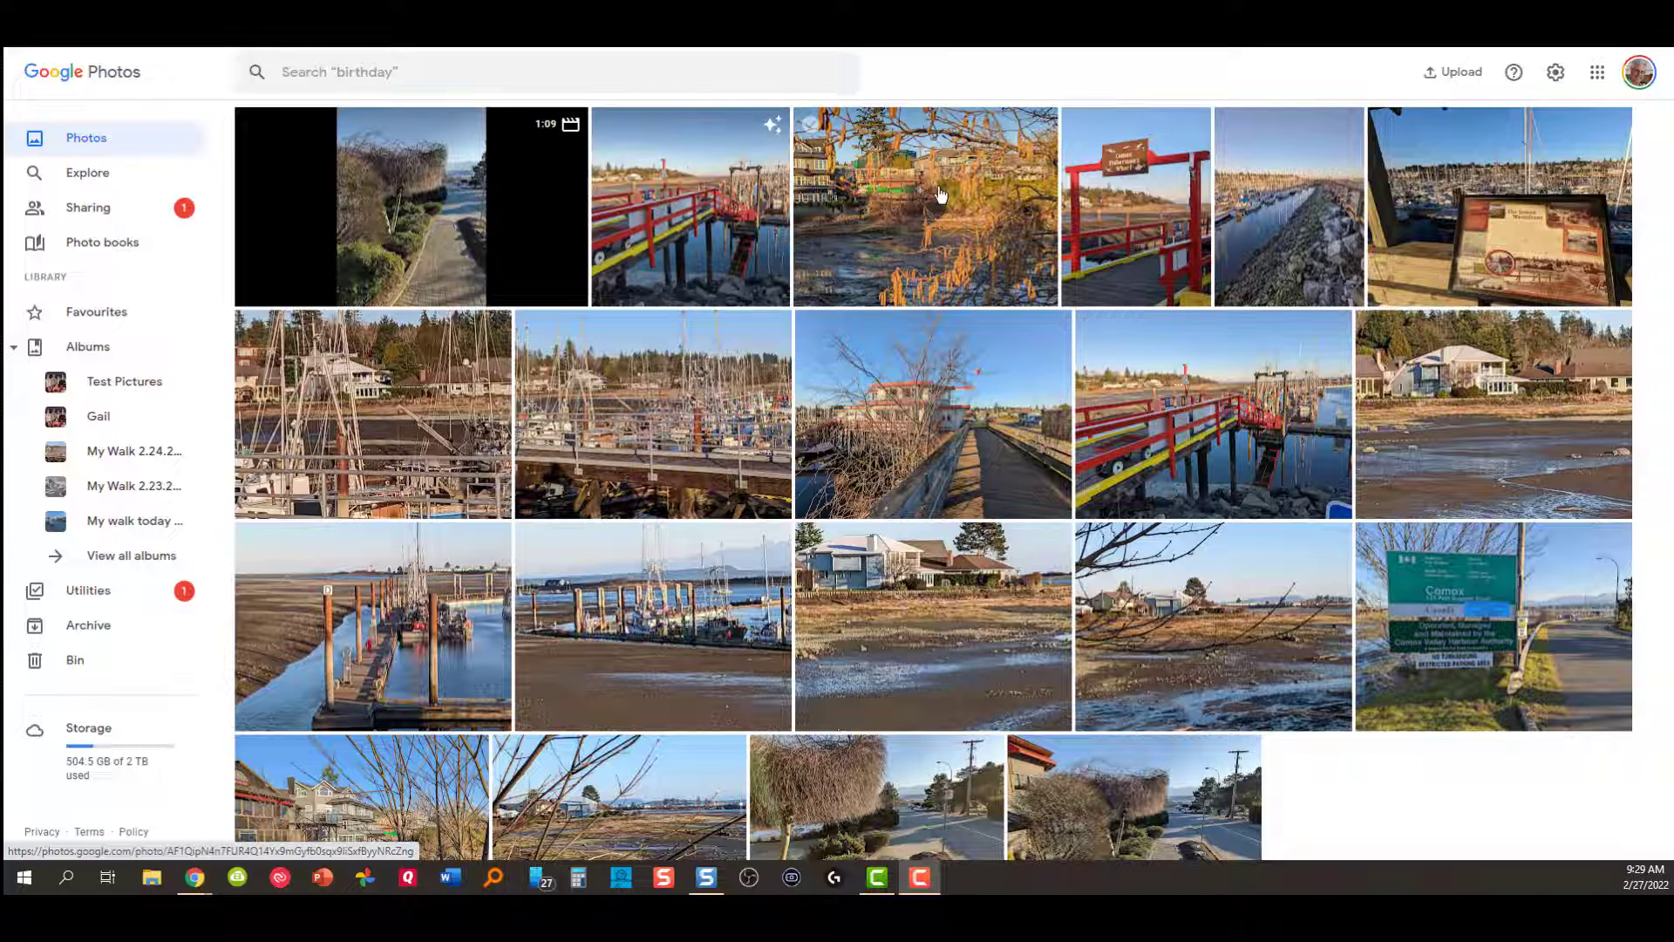
left_click(811, 114)
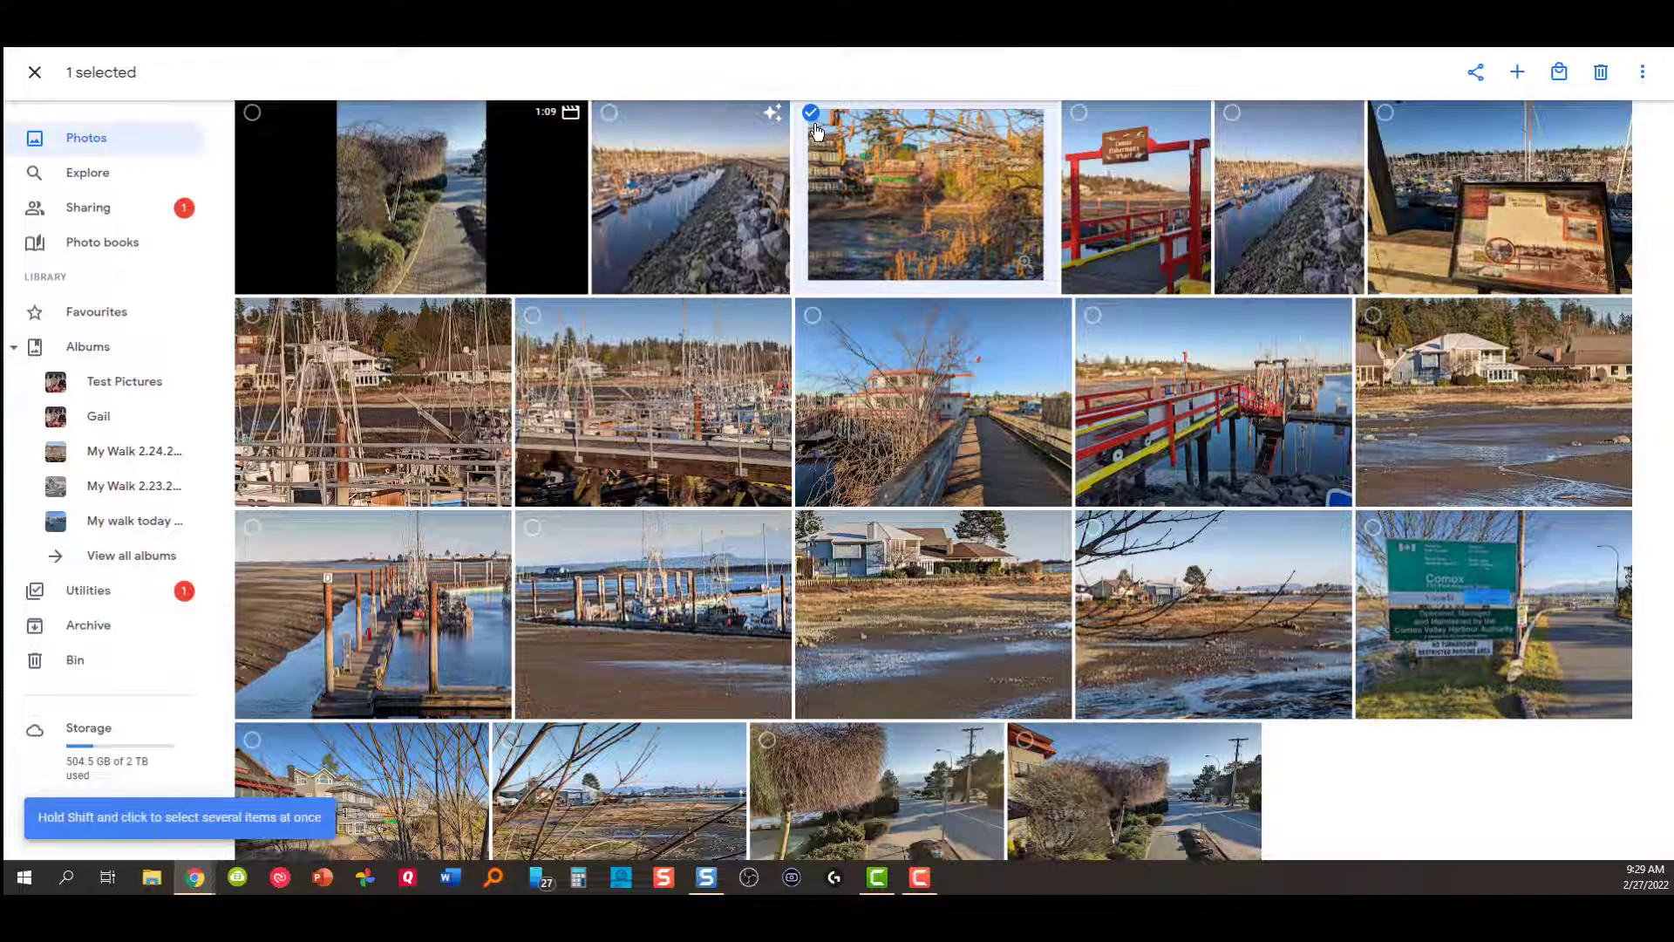
key("shift")
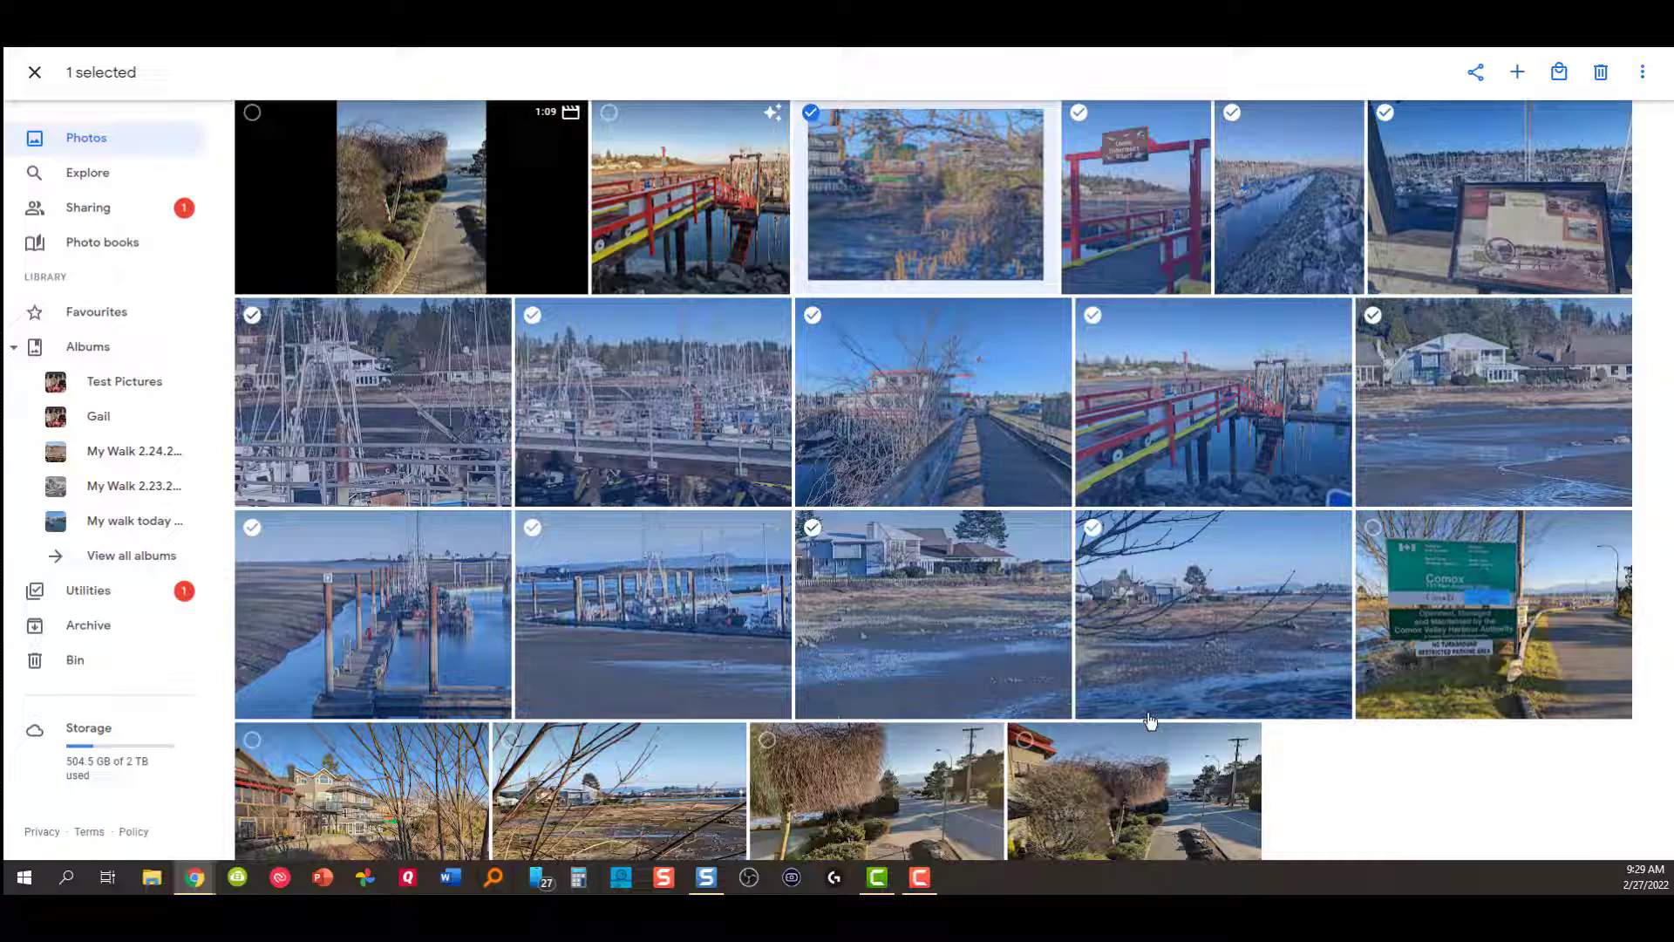
left_click(1109, 779, "shift")
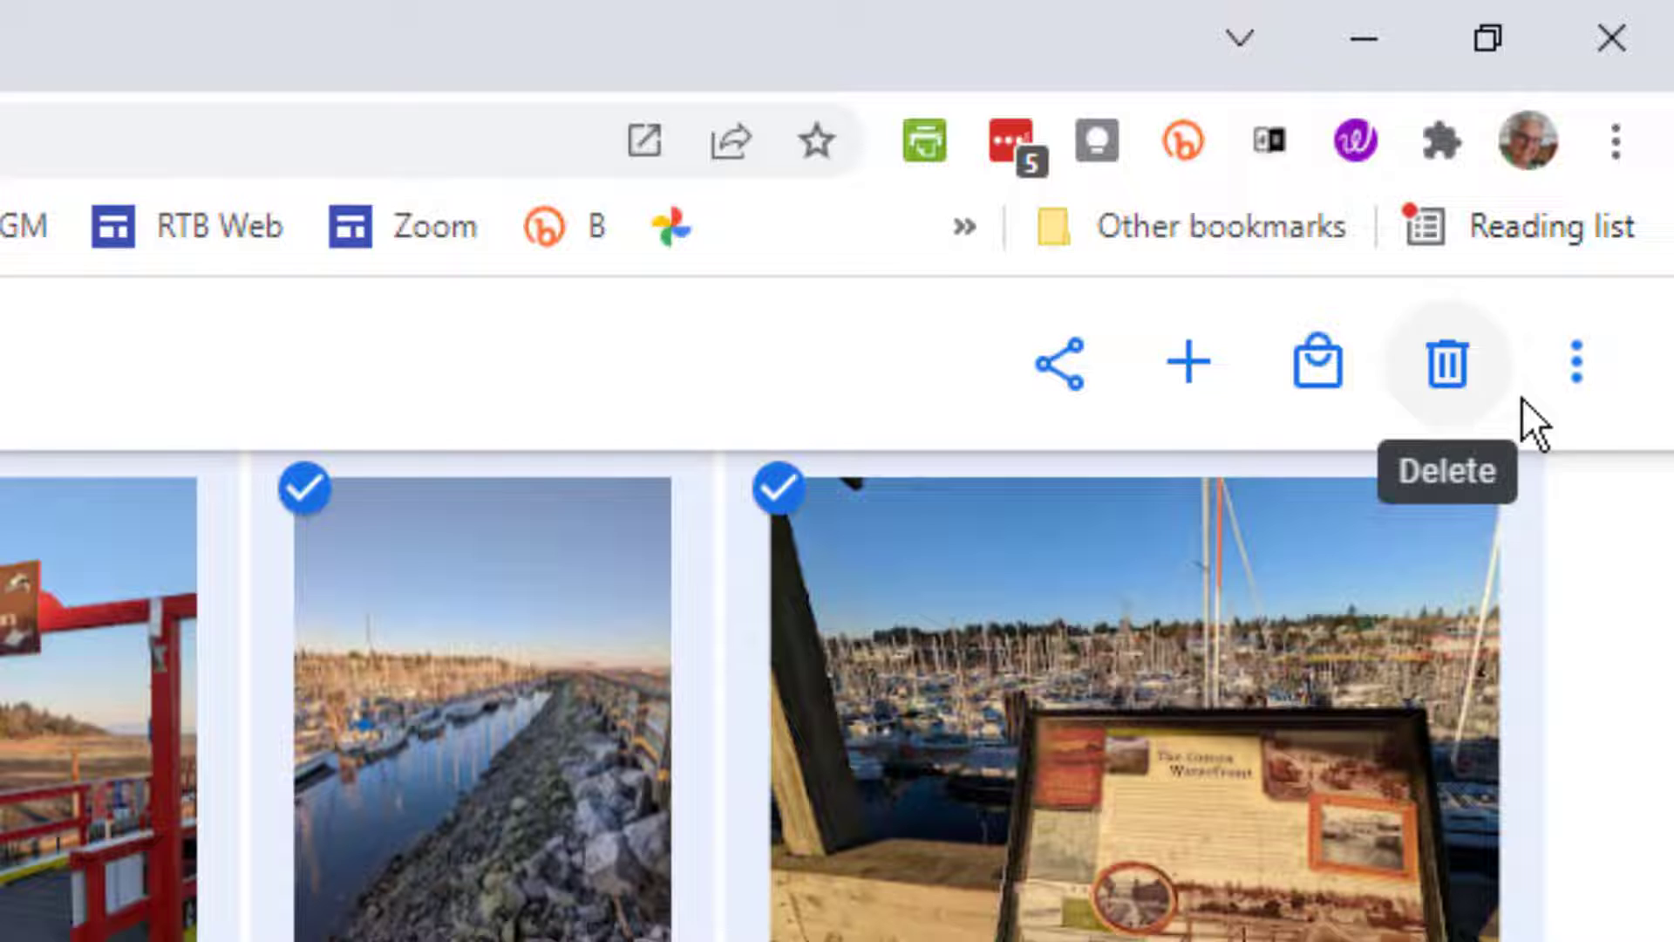
Step: Make a film from the 18 selected walk photos using Add to or create new > Film
left_click(1583, 383)
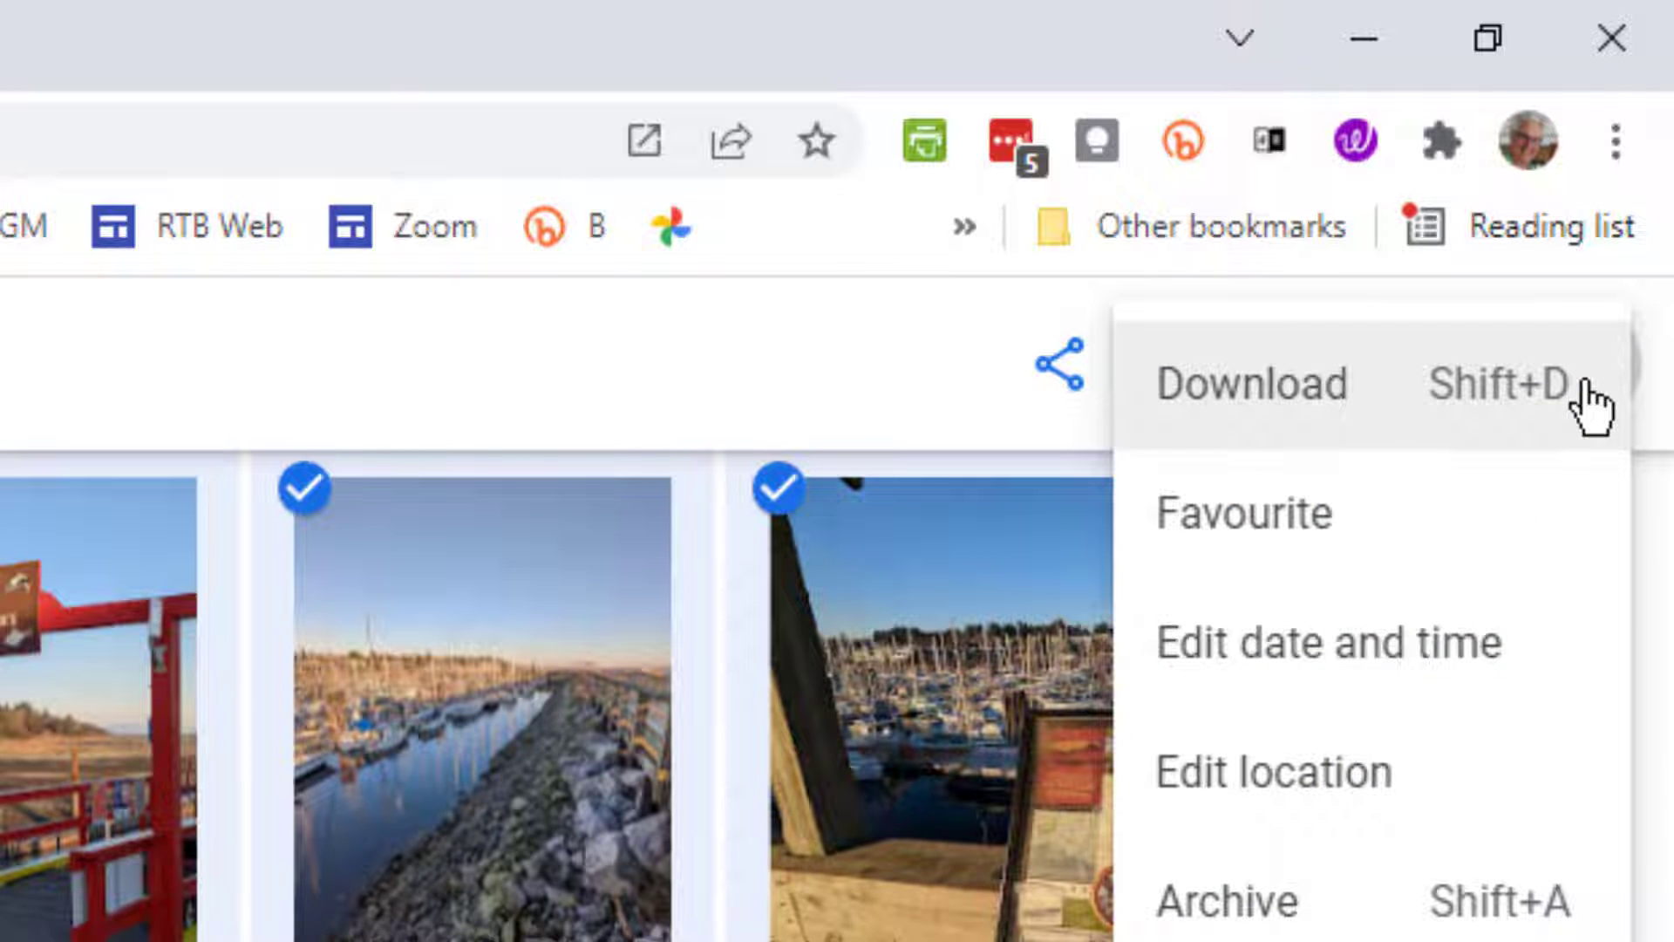
left_click(915, 385)
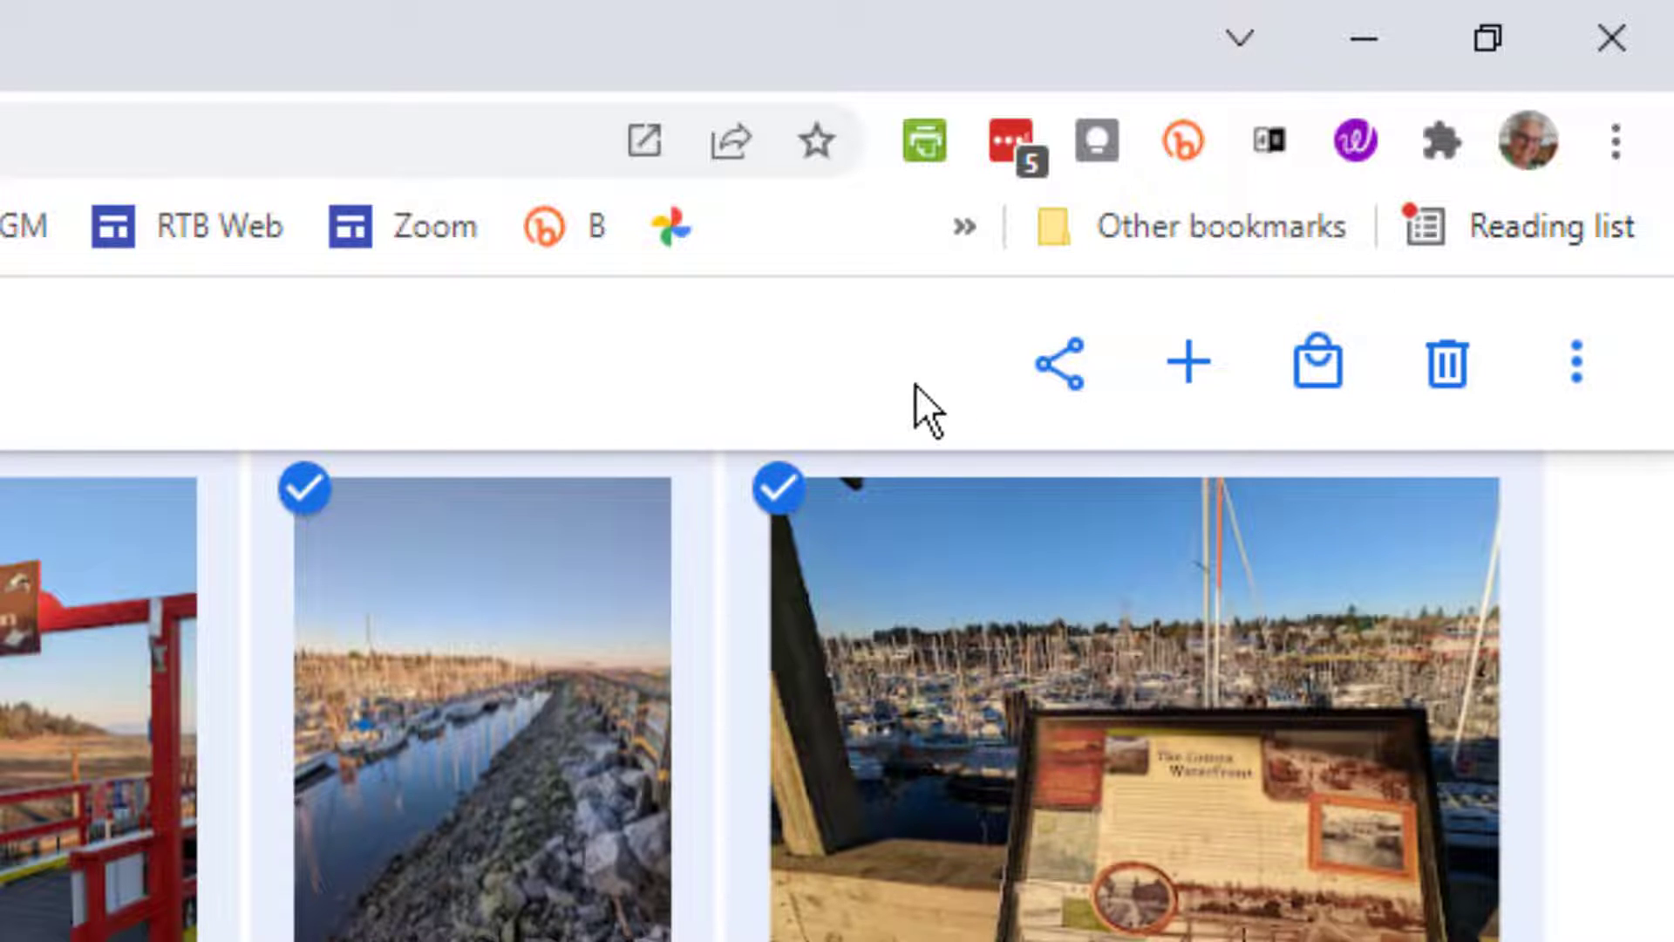
left_click(1190, 364)
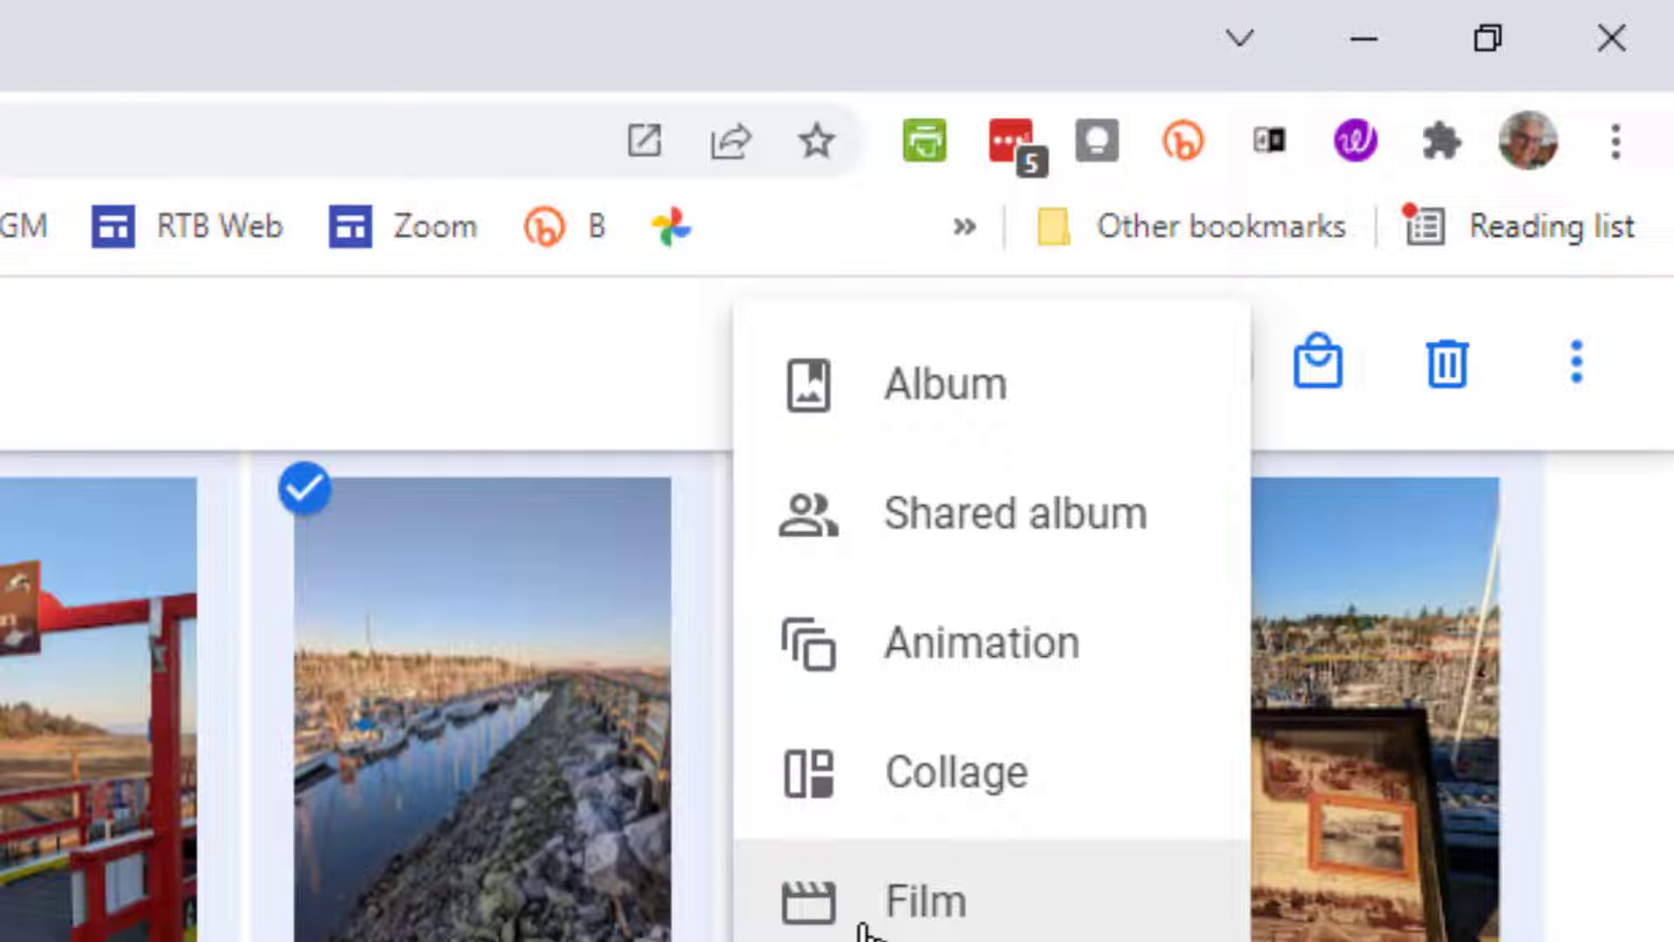
left_click(872, 931)
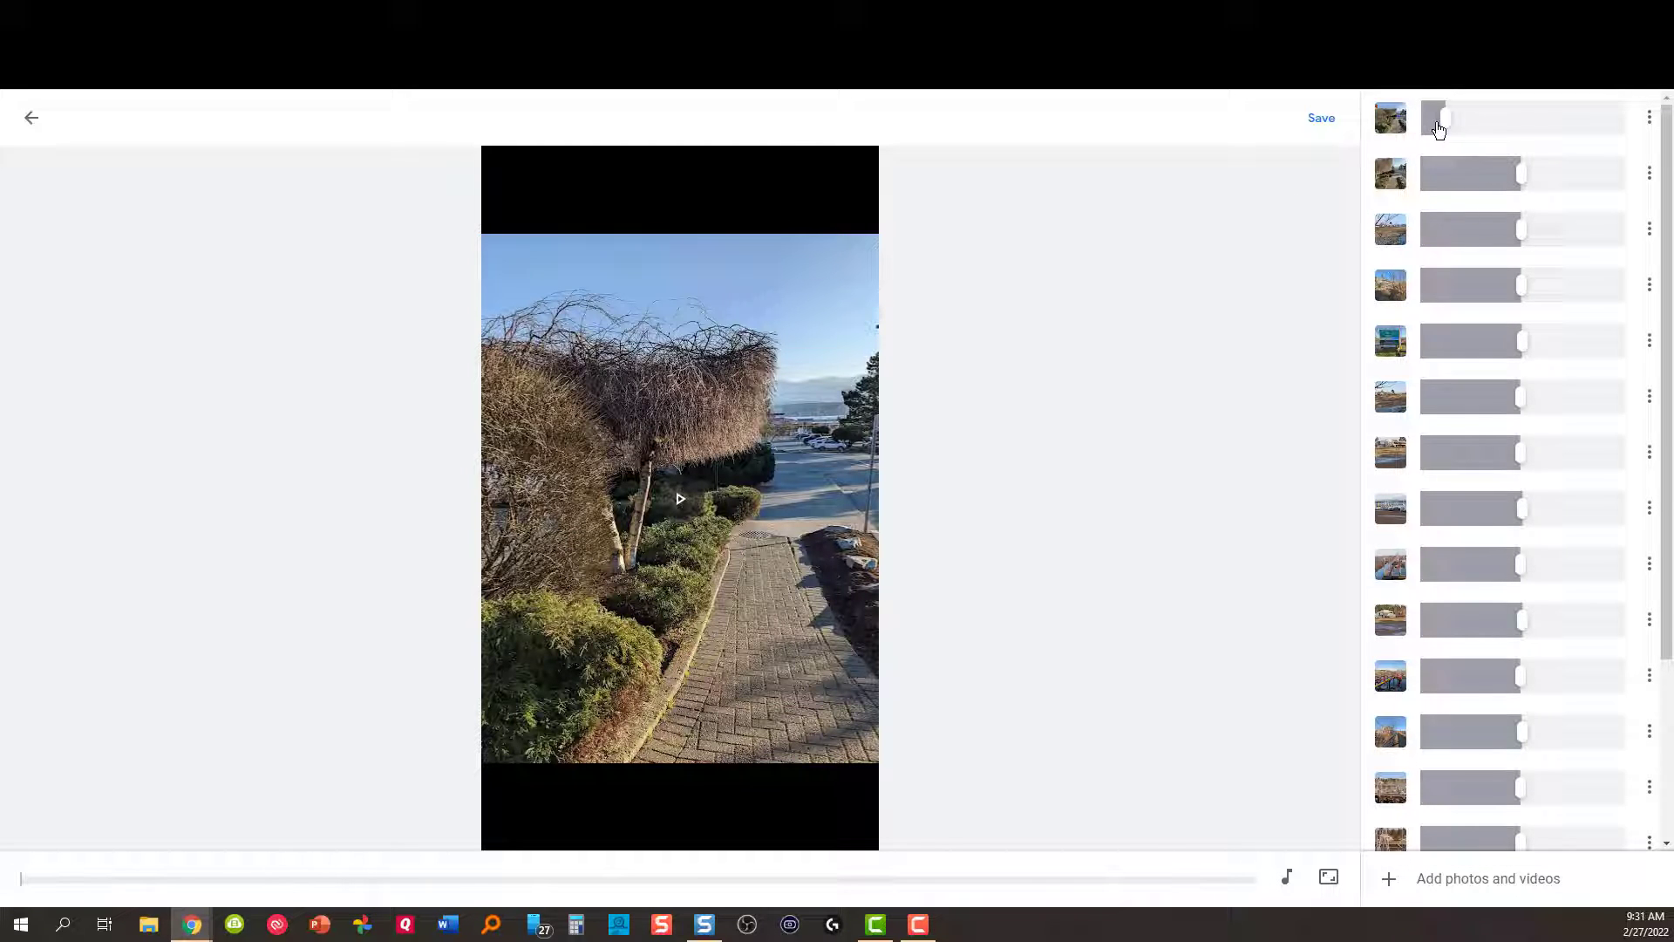
Step: Lengthen clip 1 to full duration and shorten clips 2 and 6 (the beach scene)
mouse_move(1445, 128)
left_mouse_down()
mouse_move(1620, 137)
mouse_move(1515, 141)
left_mouse_up()
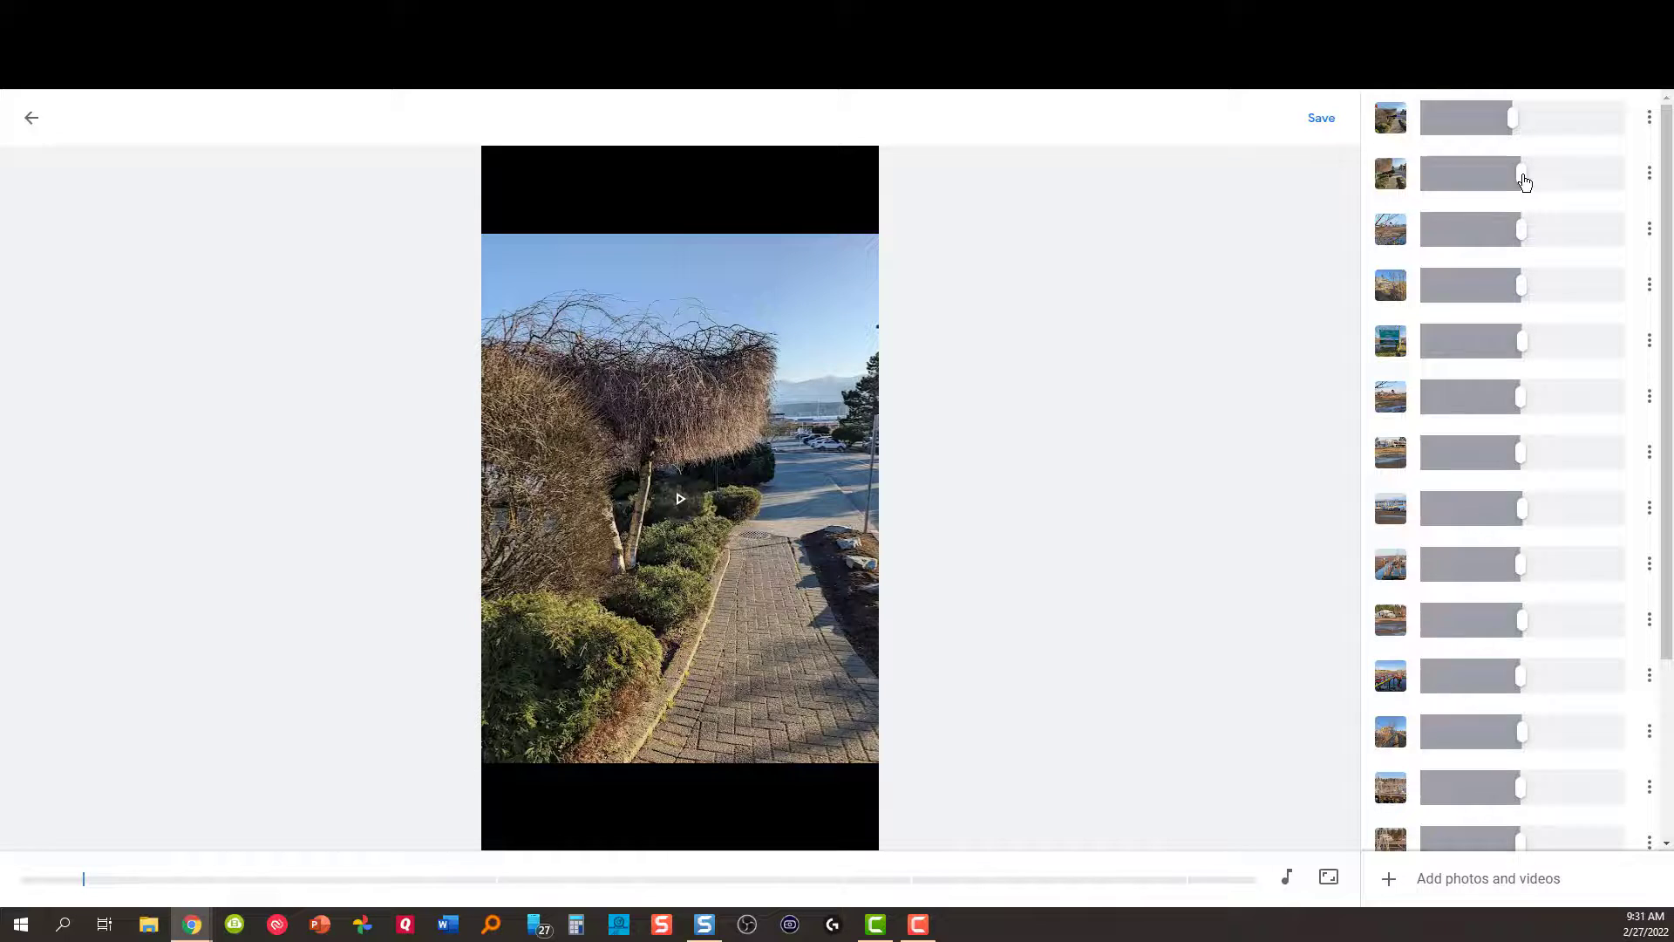
mouse_move(1520, 167)
left_mouse_down()
mouse_move(1414, 174)
mouse_move(1468, 191)
left_mouse_up()
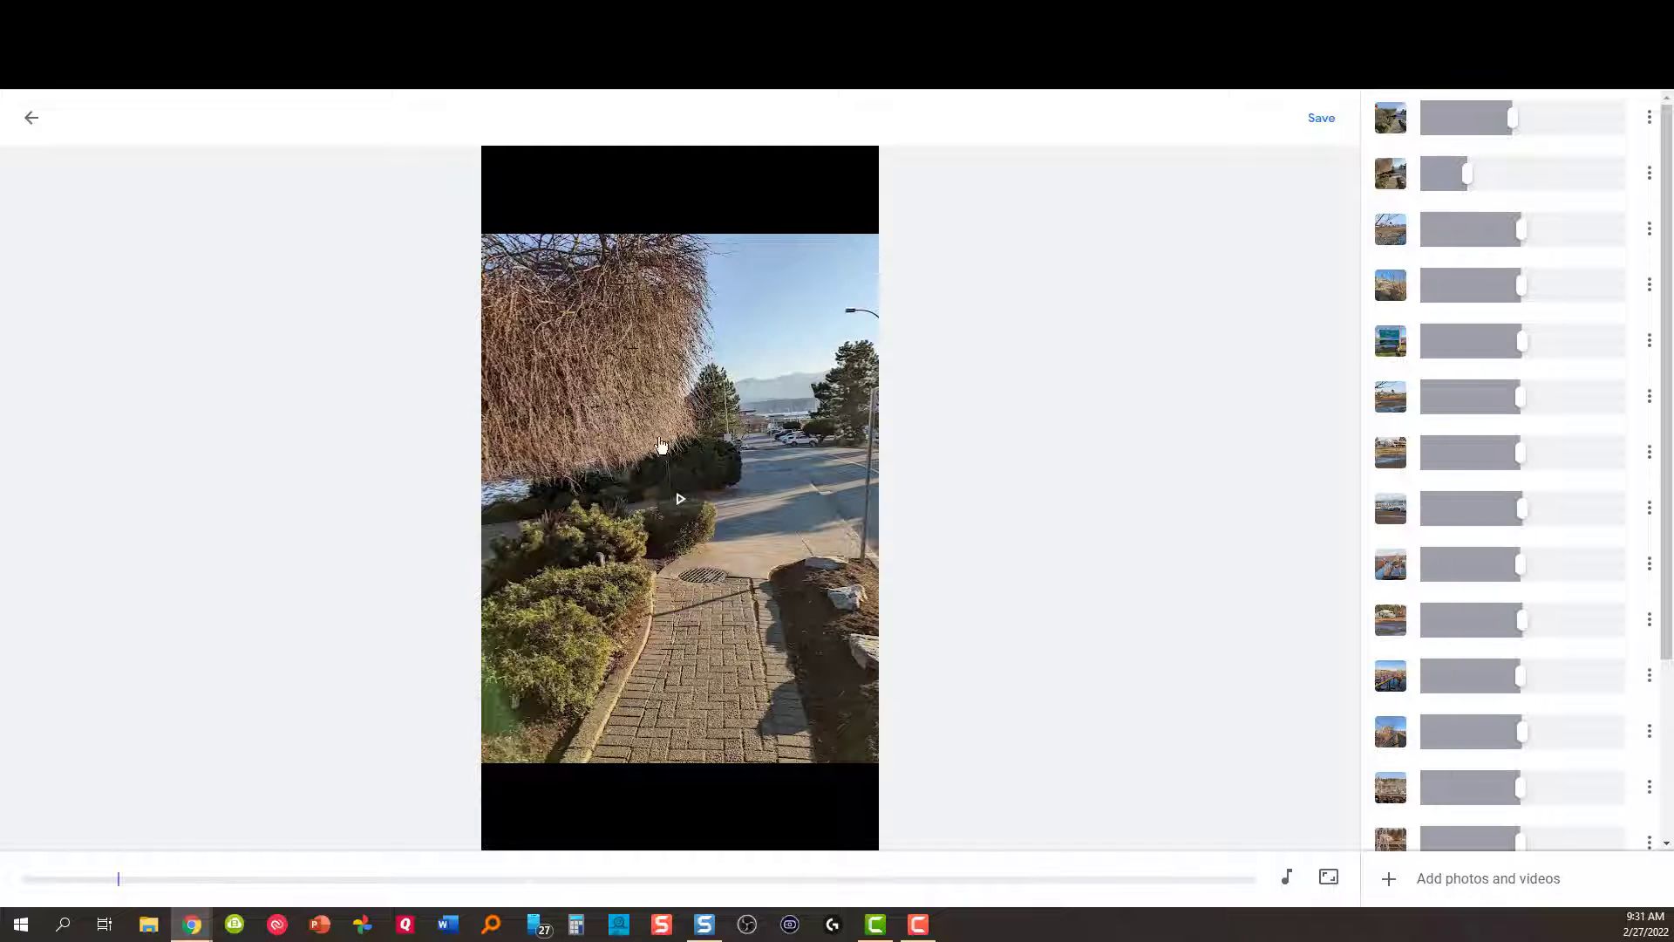
left_click(1392, 397)
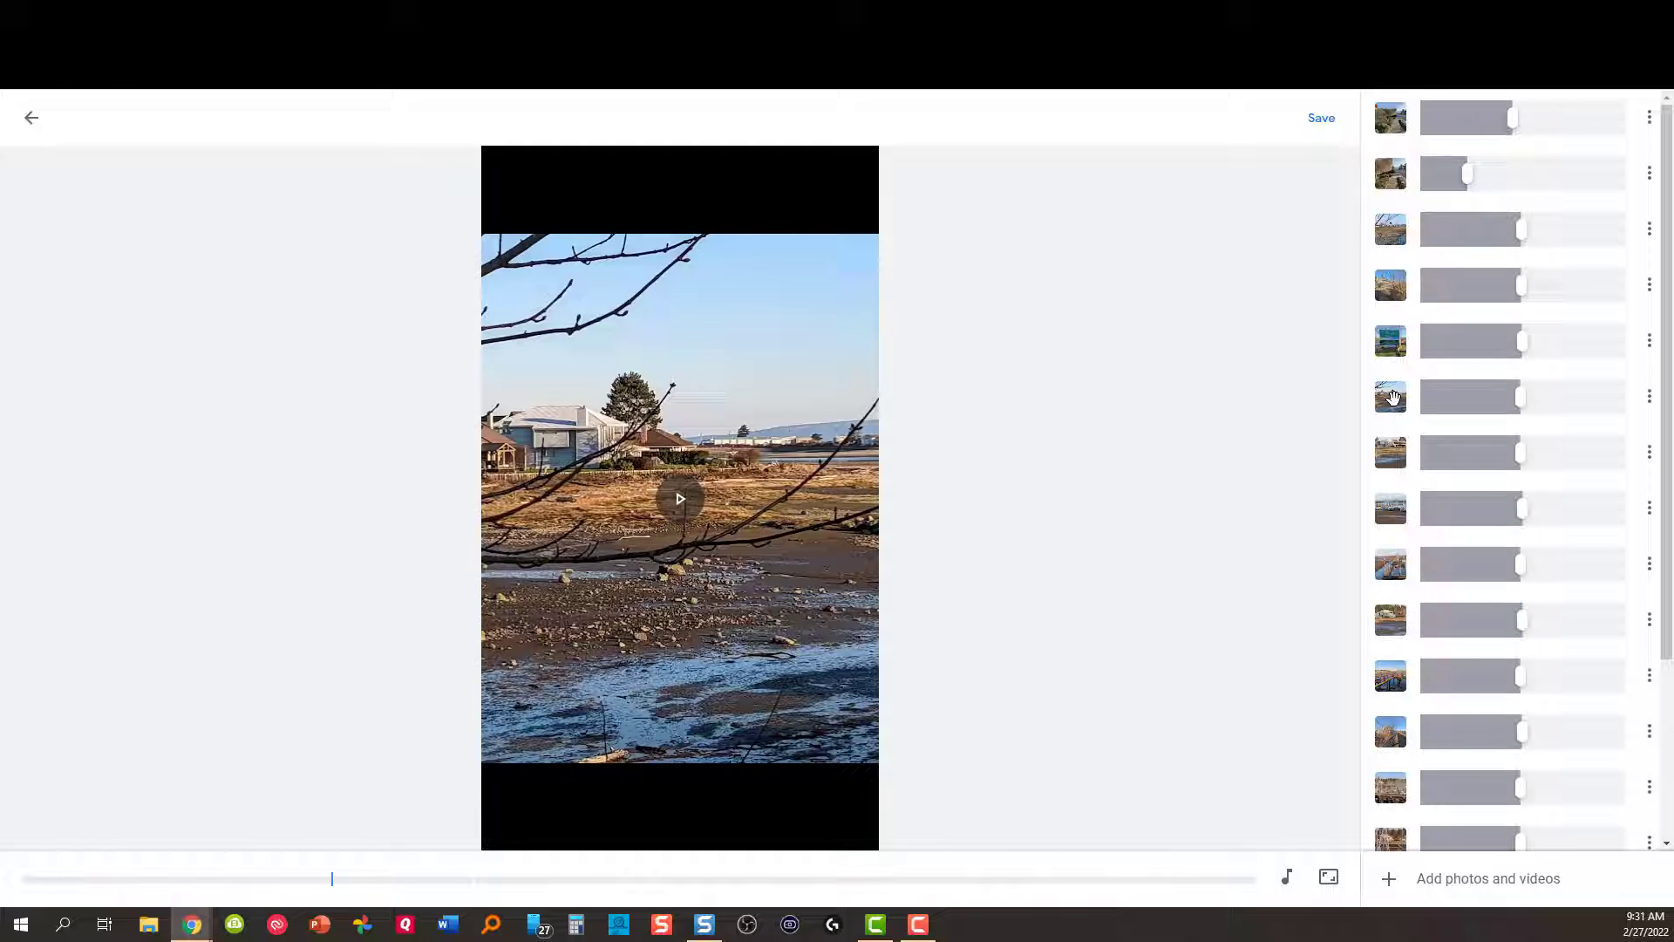
mouse_move(1521, 419)
left_mouse_down()
mouse_move(1614, 420)
mouse_move(1465, 417)
left_mouse_up()
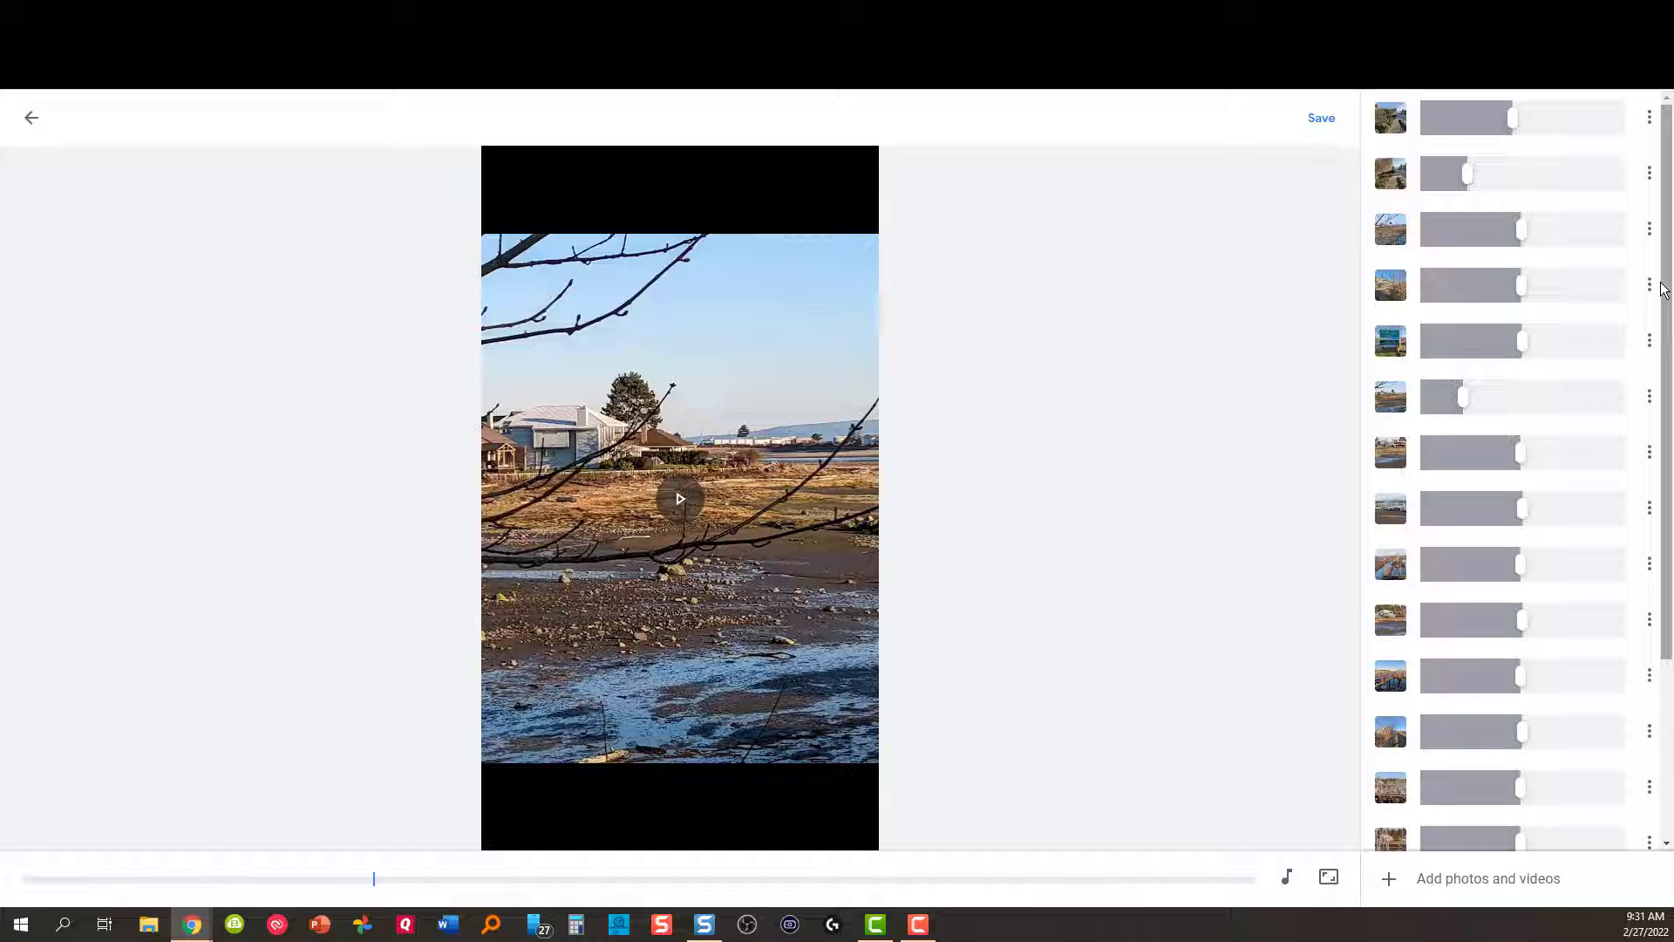
Step: Remove the sixth clip (shore behind bare branches) and scrub the timeline to preview the film
left_click(1653, 398)
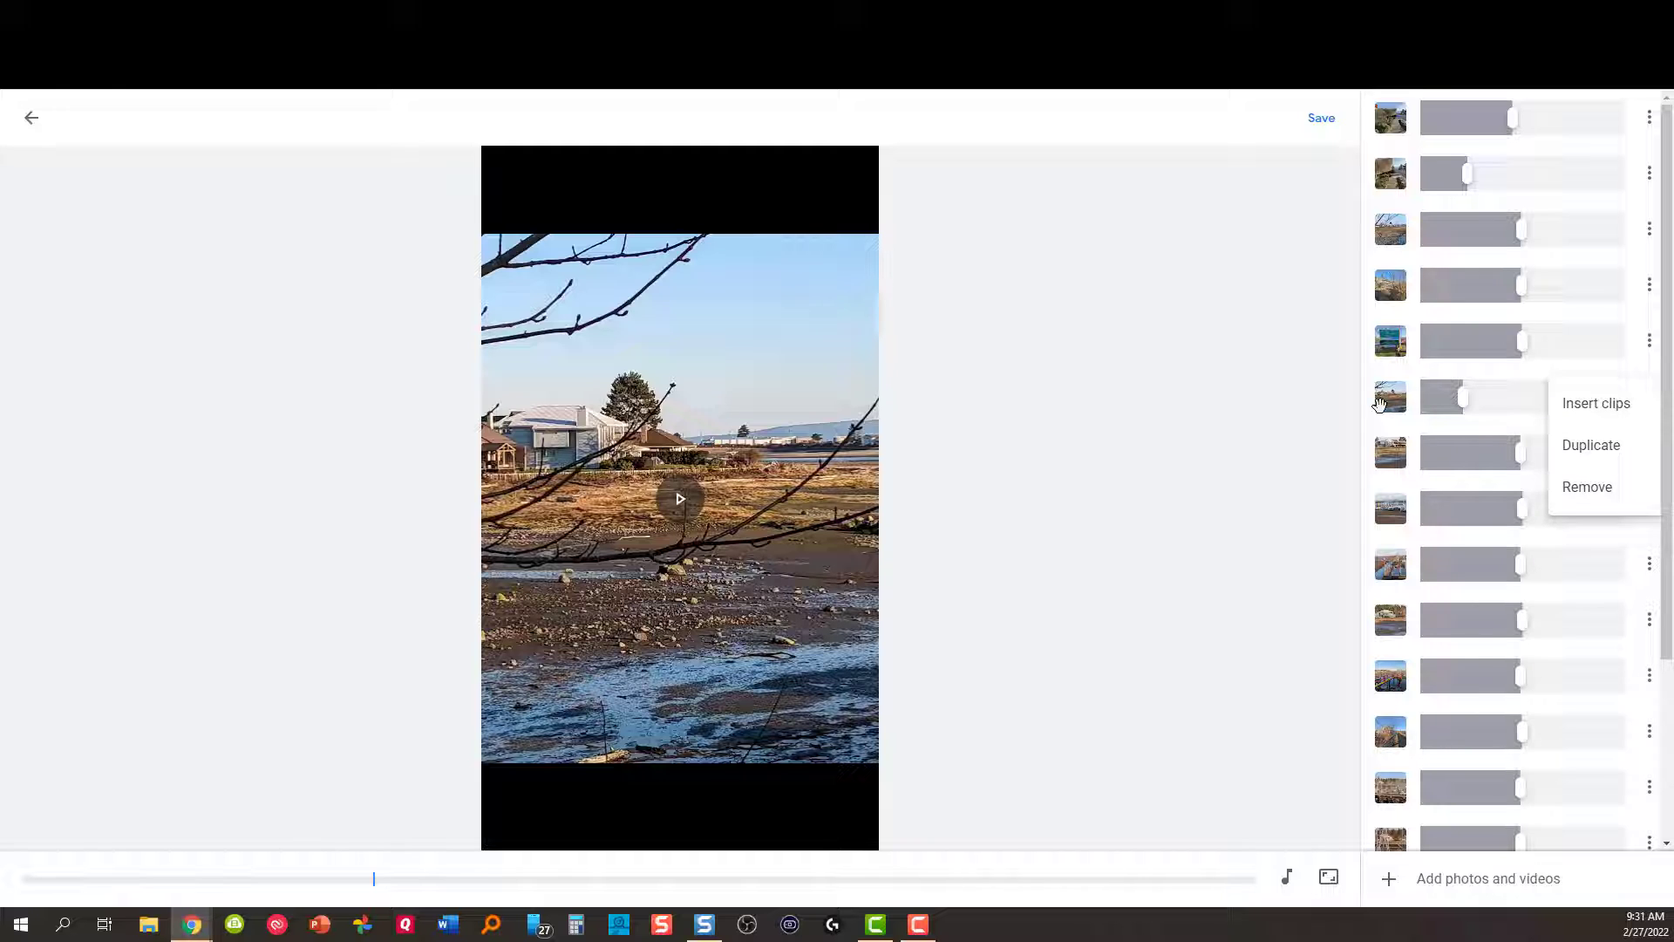
left_click(1587, 487)
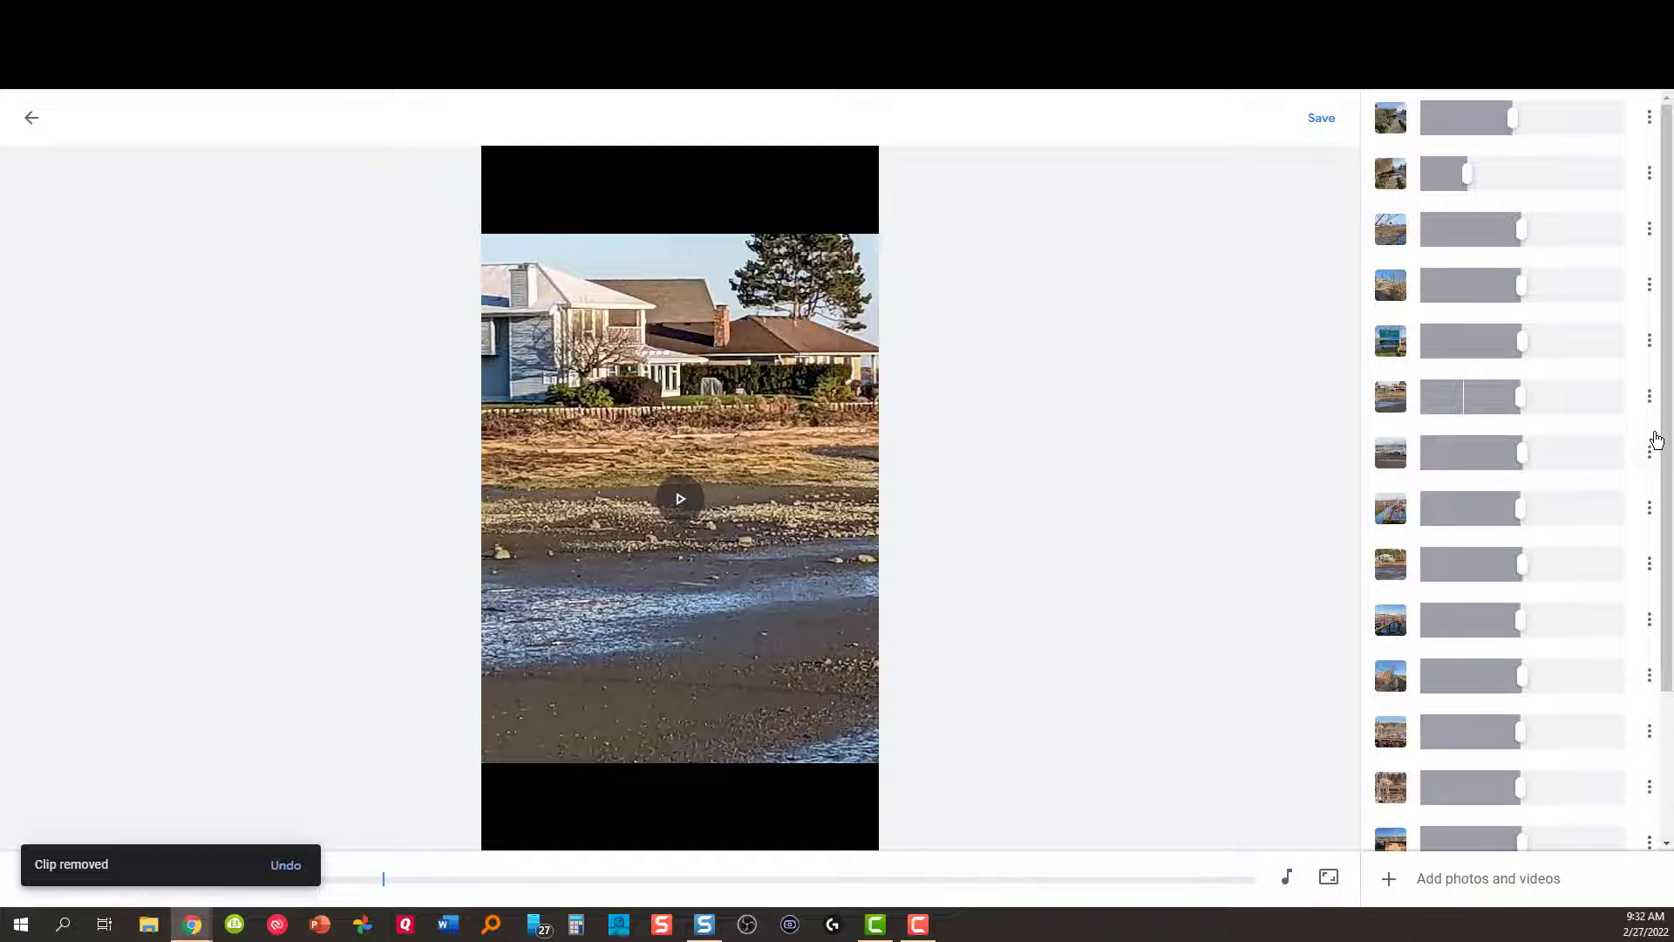
scroll(1656, 440, "down", 2)
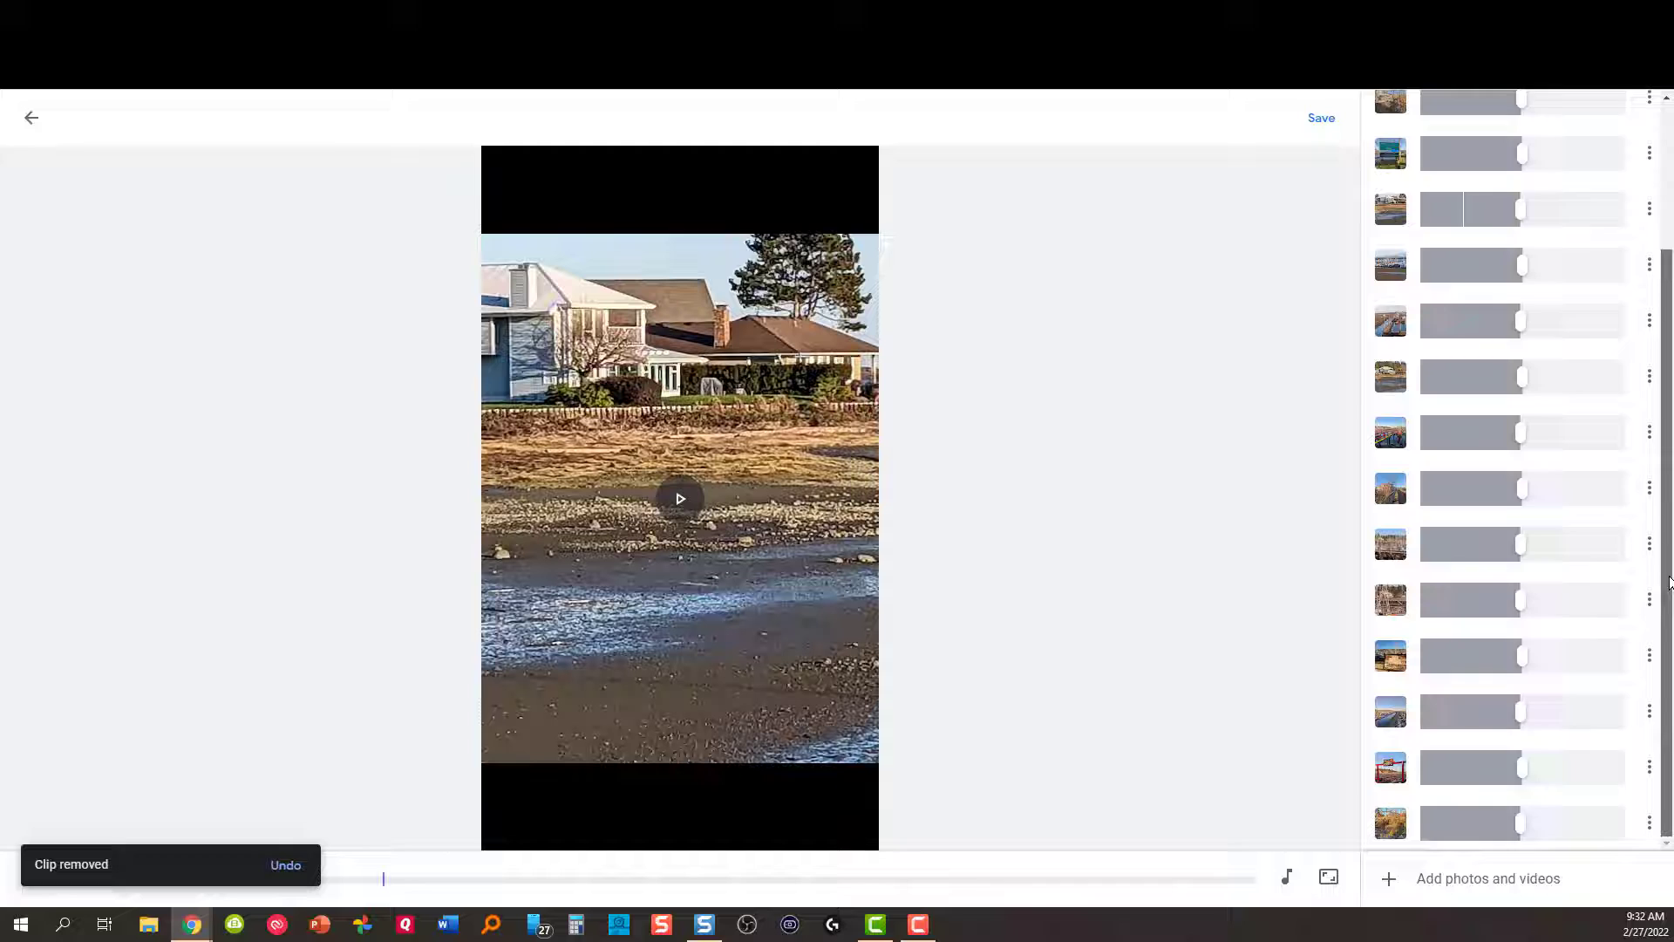
scroll(1657, 582, "up", 2)
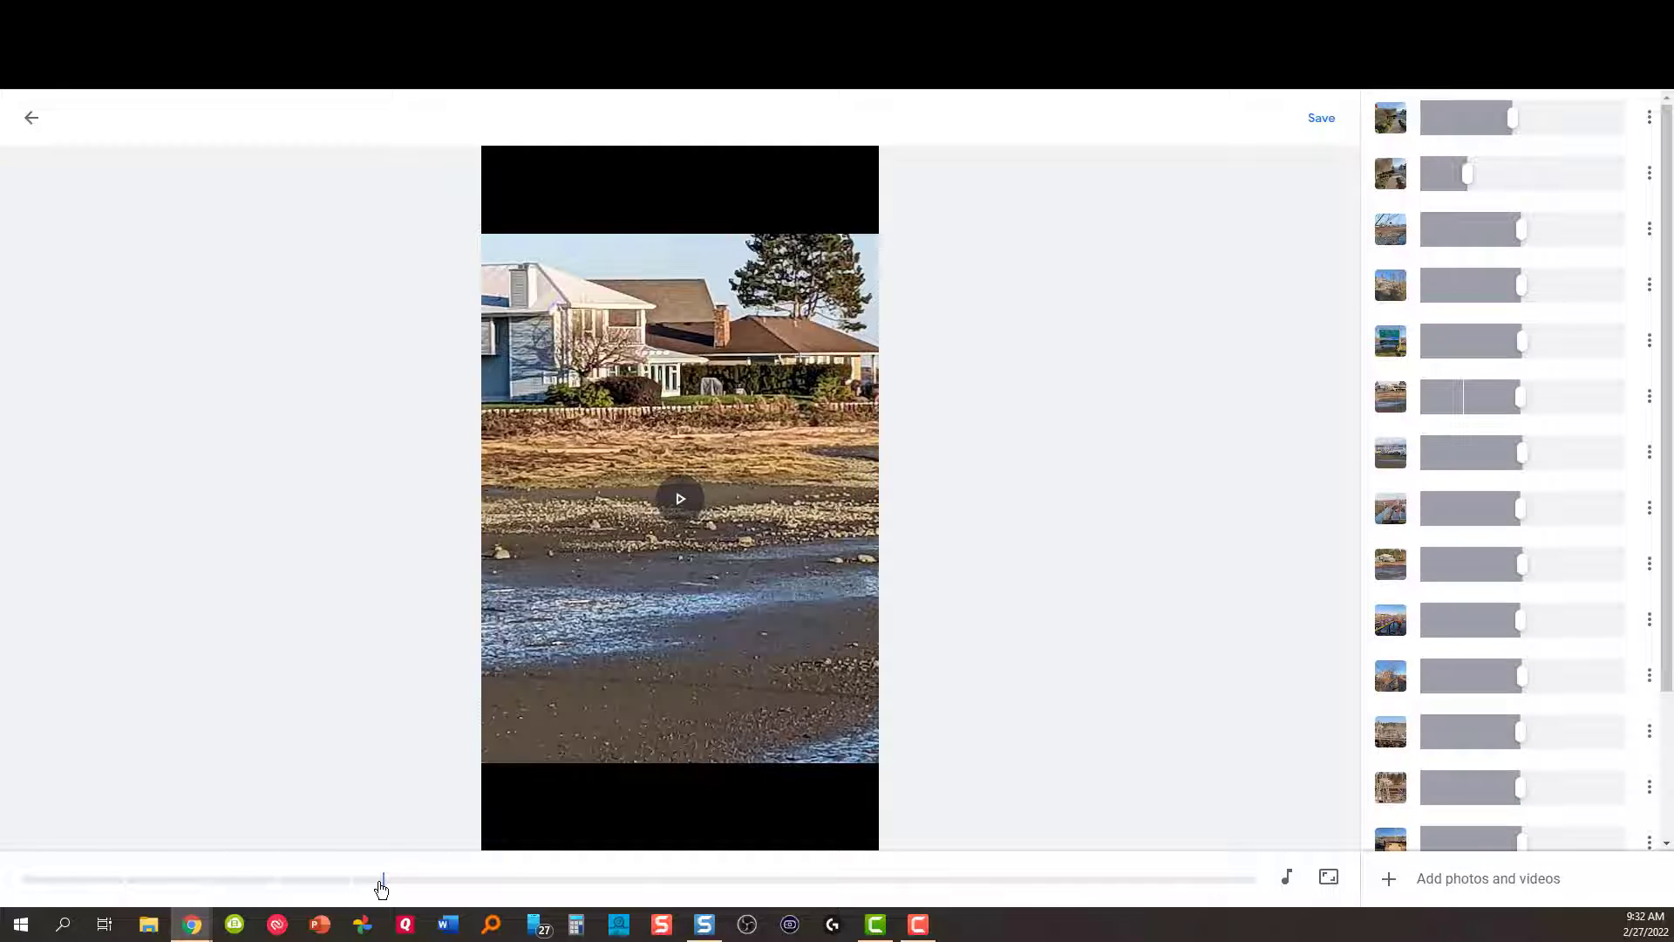
left_click_drag(381, 887, 645, 892)
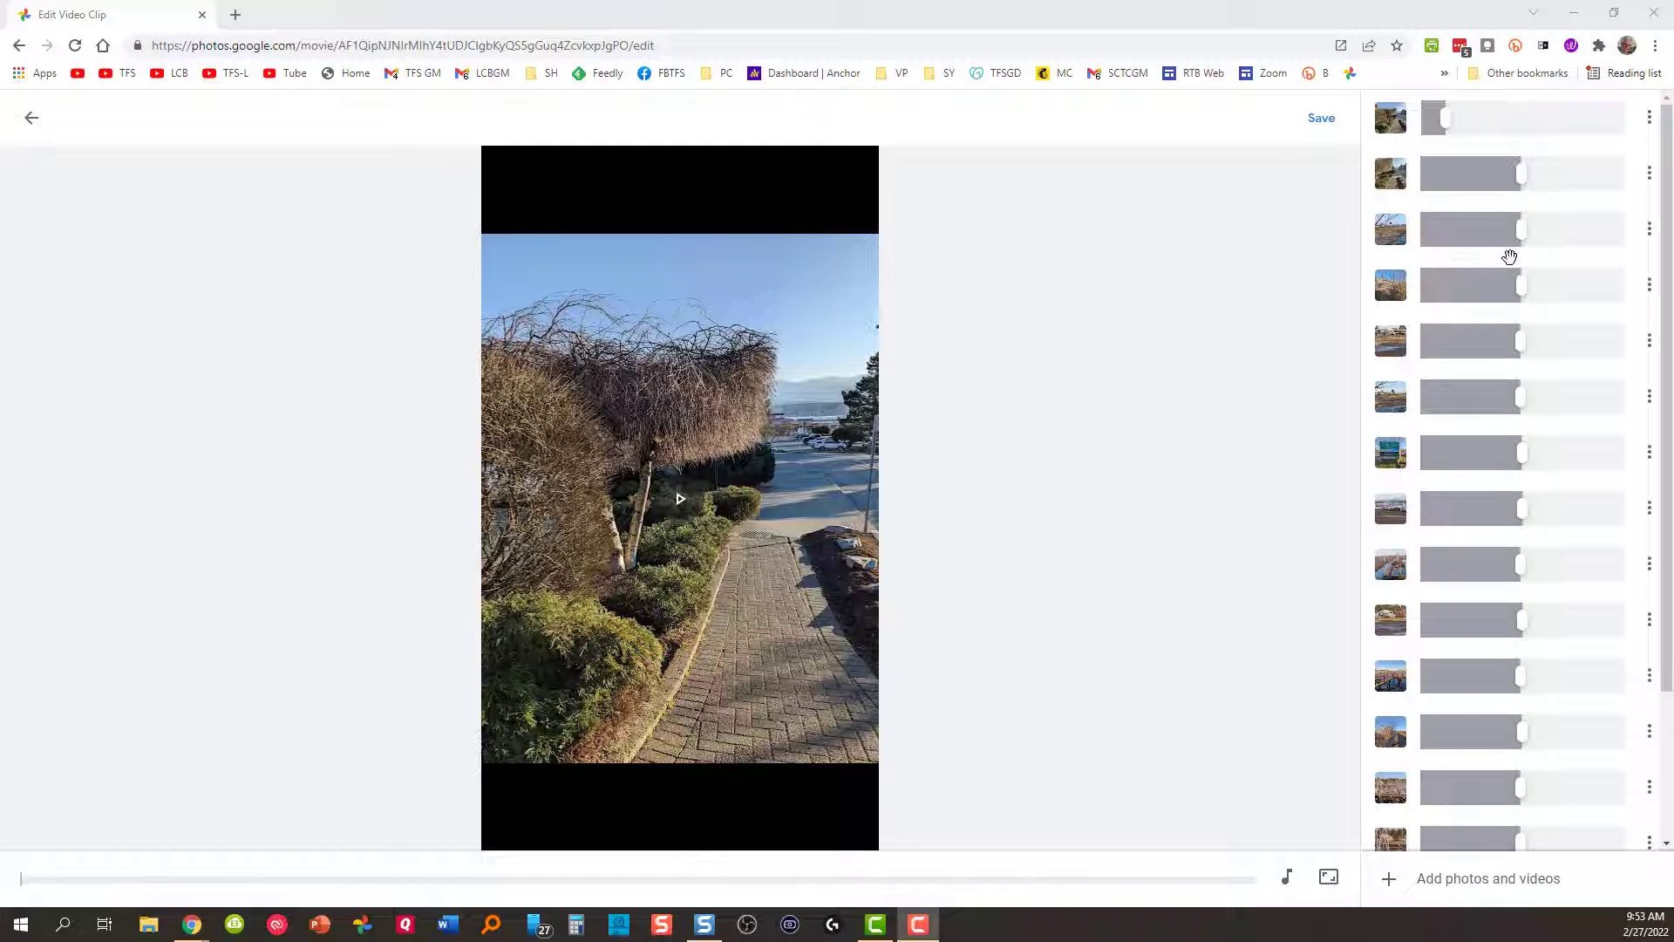
Step: Move the third clip lower in the order and lengthen the fifth clip
left_click_drag(1478, 245, 1512, 360)
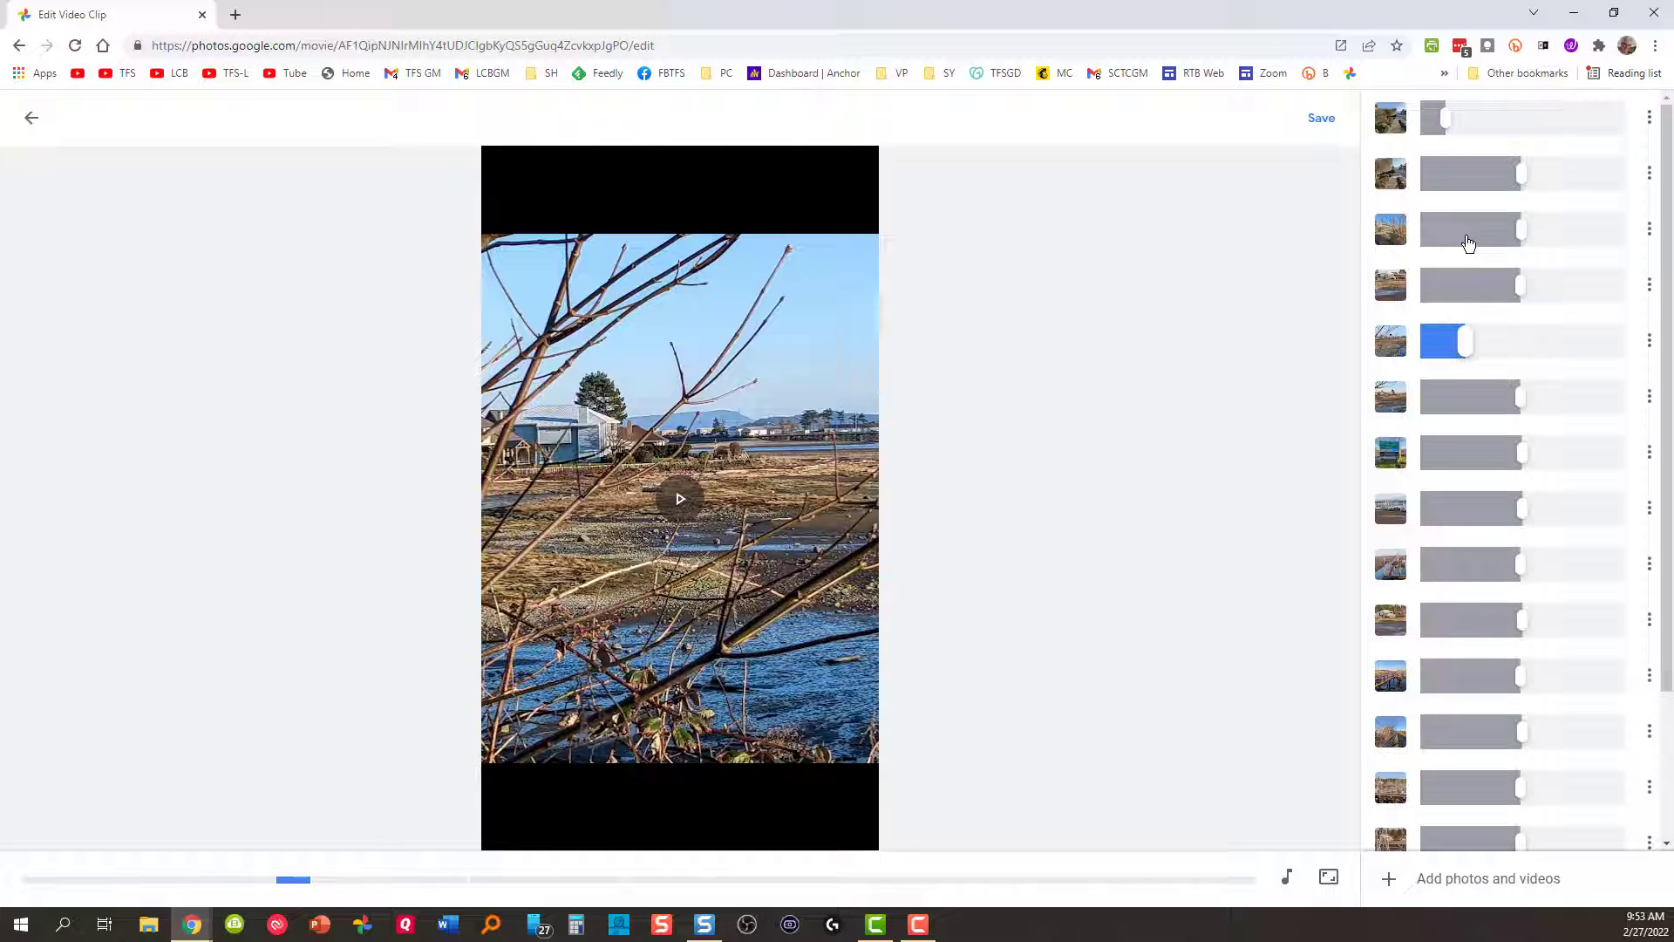
left_click_drag(1475, 342, 1545, 356)
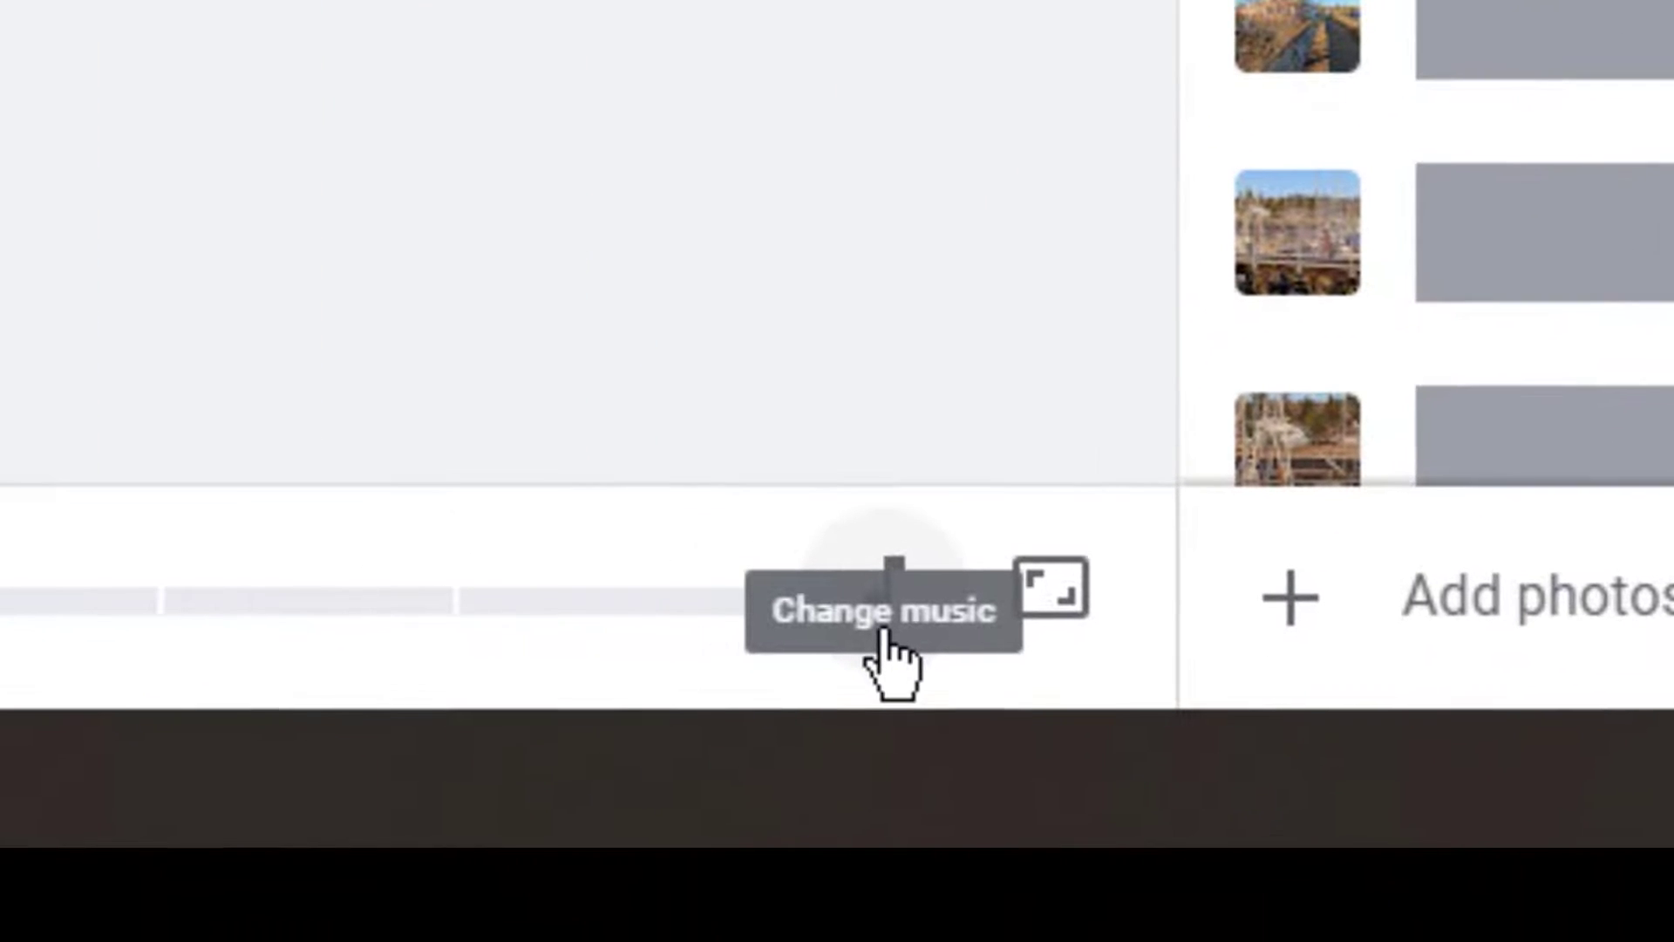
Step: Open the theme music list, try Venice Beach, then return to Jazz In Paris
left_click(890, 649)
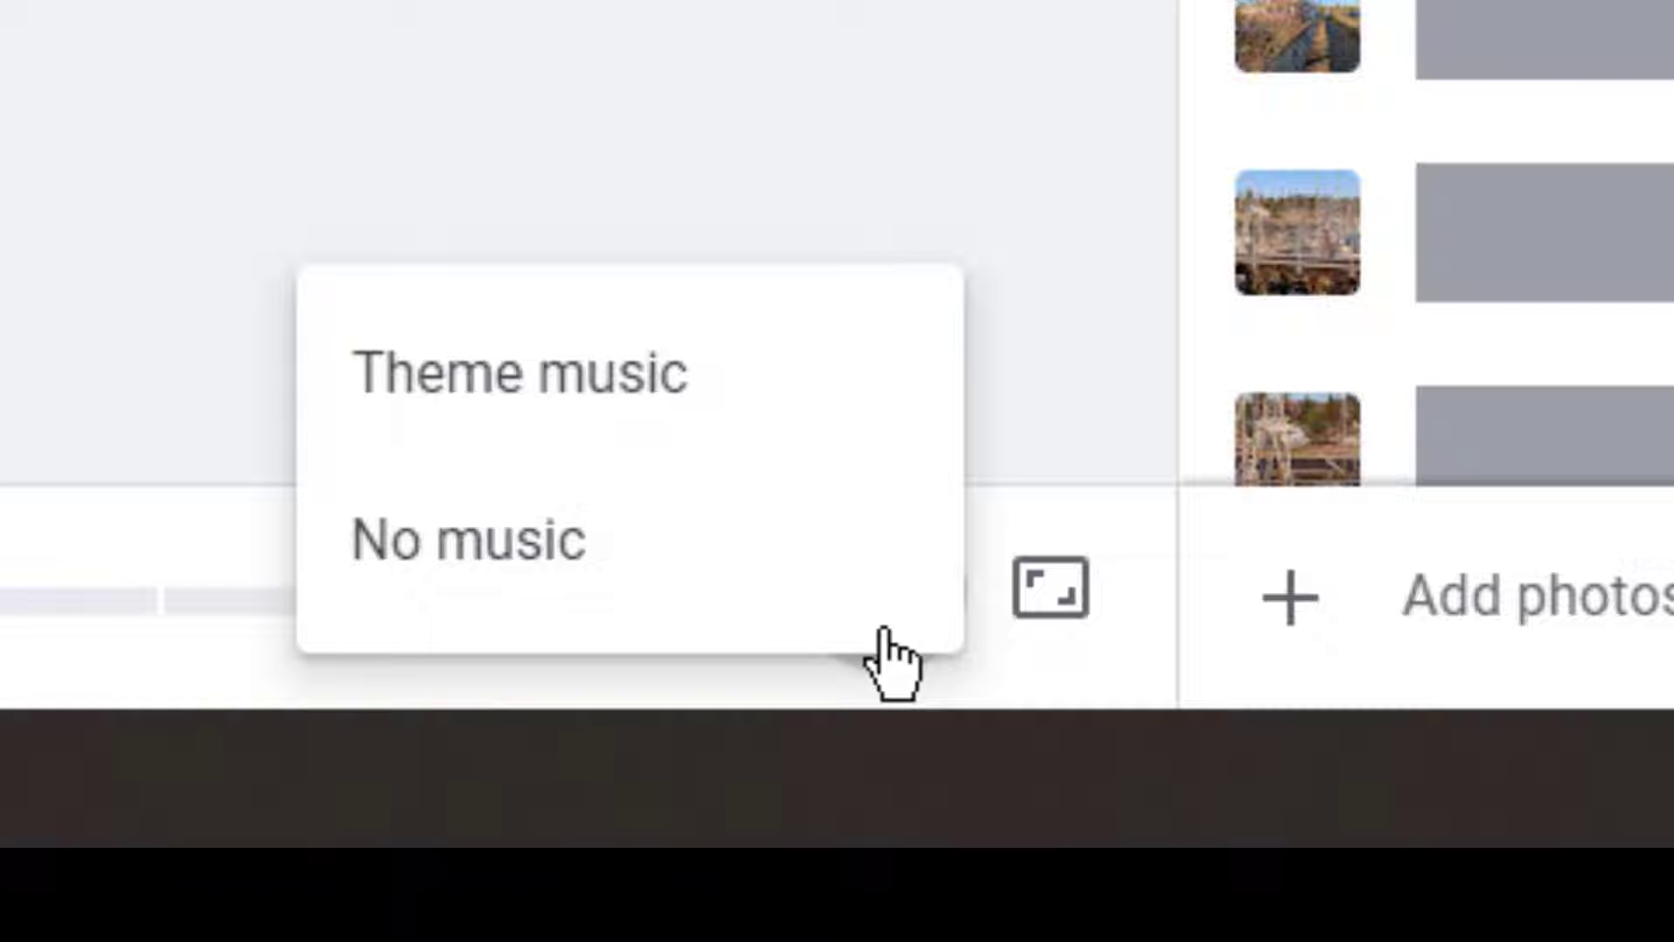
left_click(658, 414)
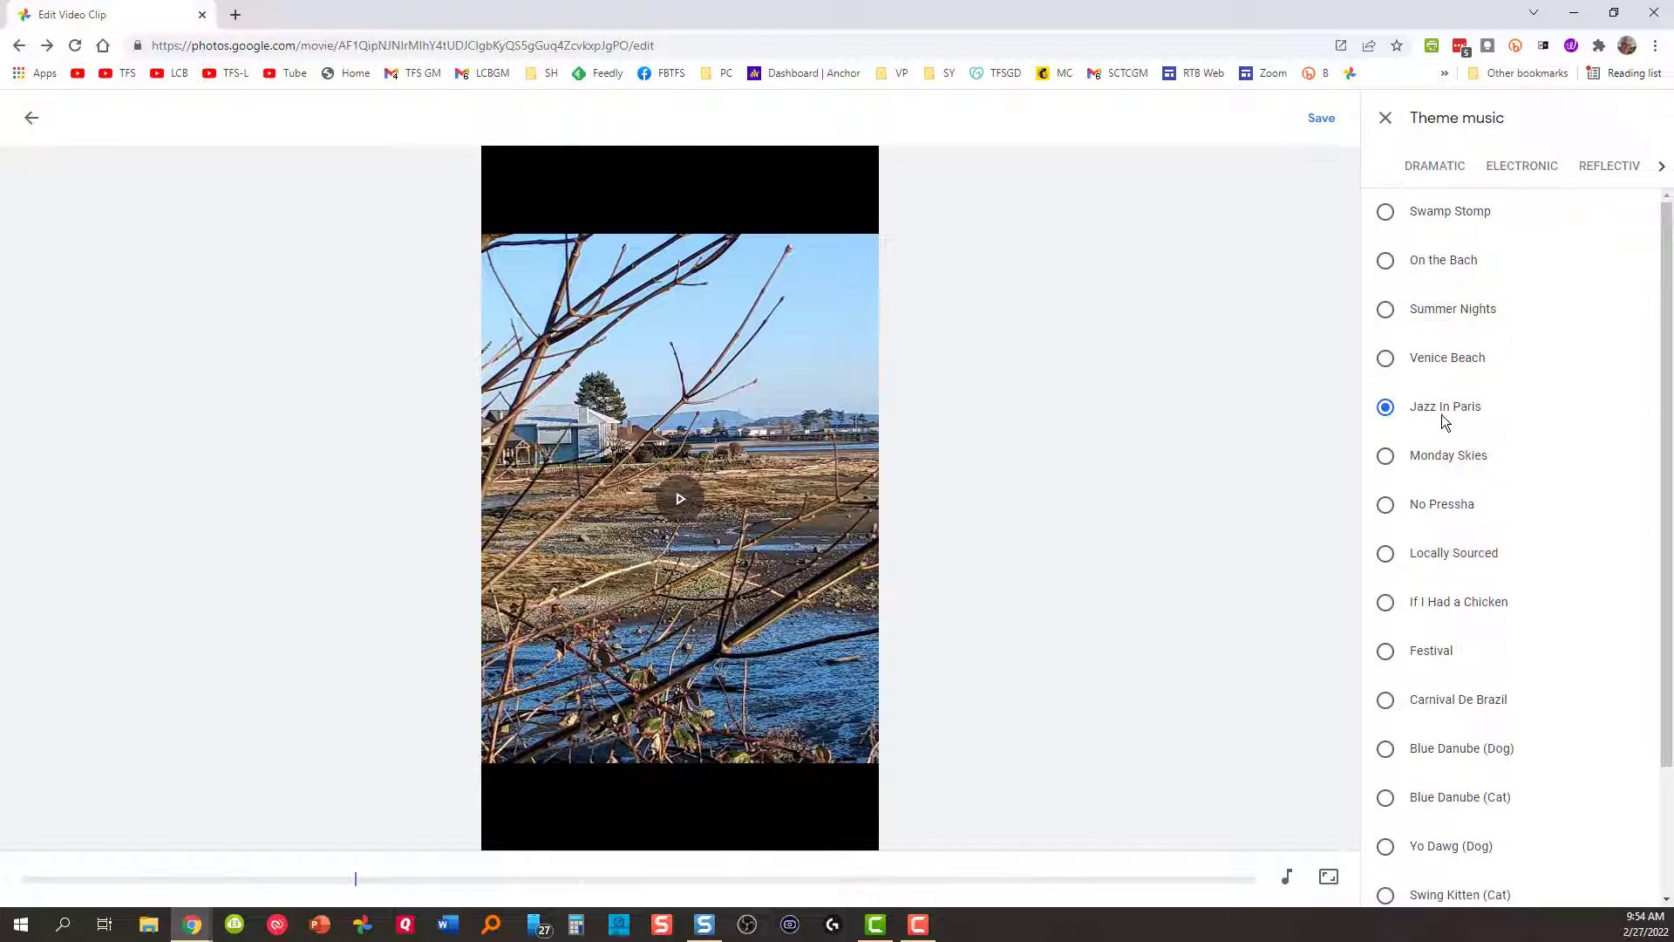
left_click(1390, 361)
left_click(1385, 407)
Step: Browse the music categories forward to Upbeat, then back to Dramatic and Electronic
left_click(1663, 170)
left_click(1661, 170)
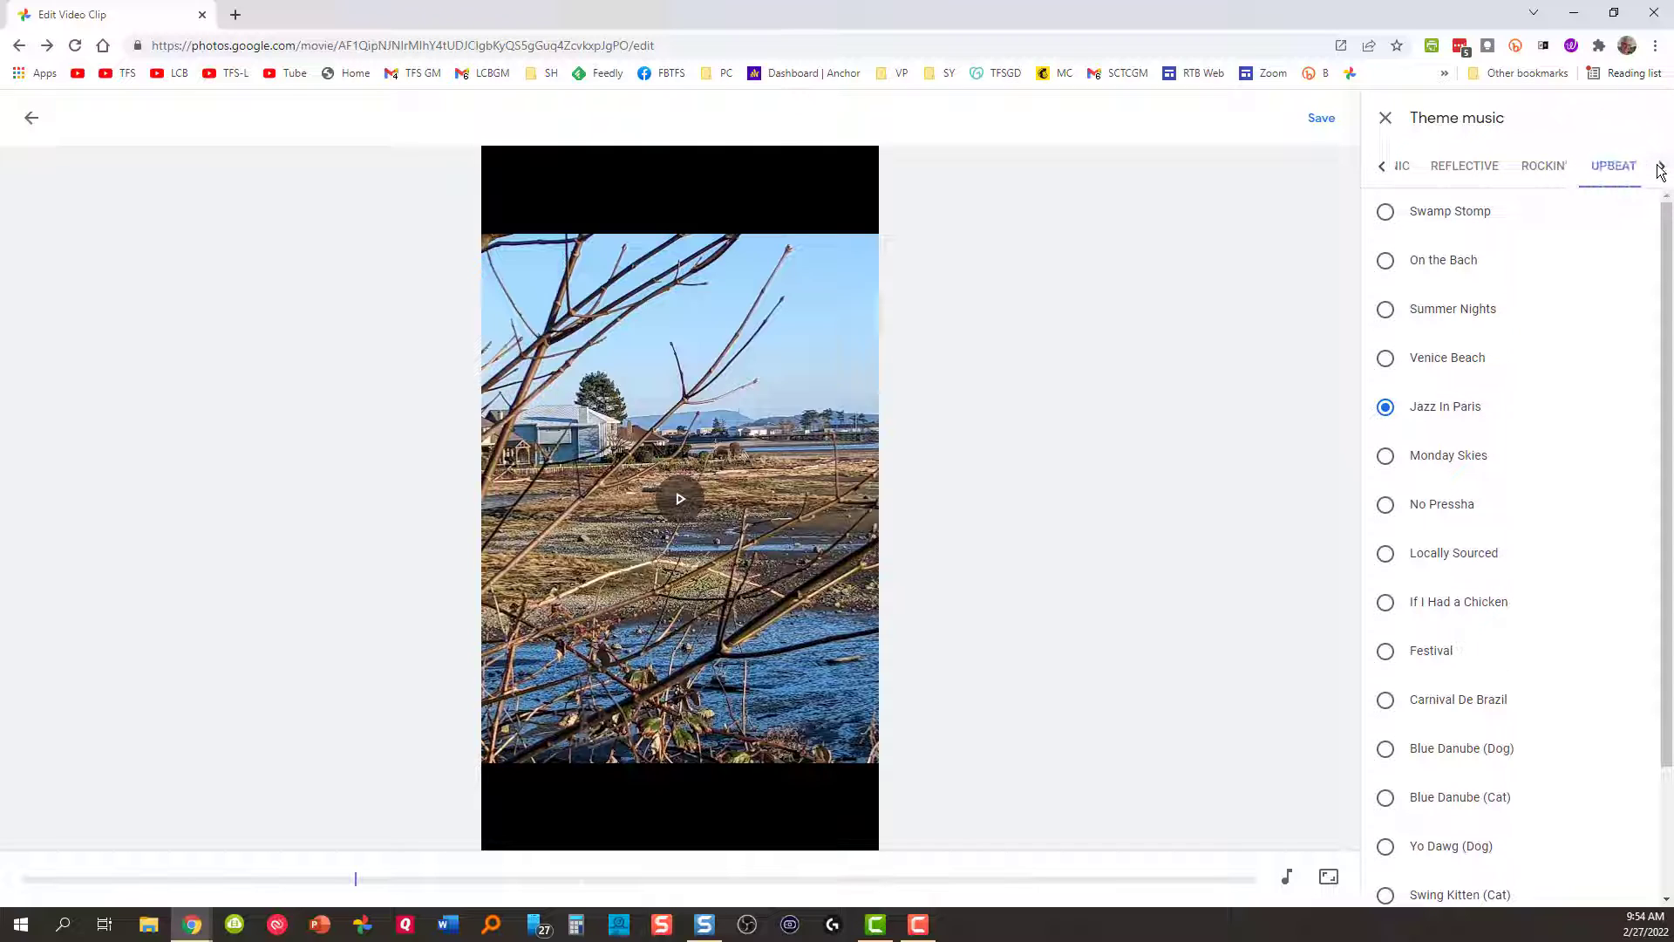
left_click(1384, 171)
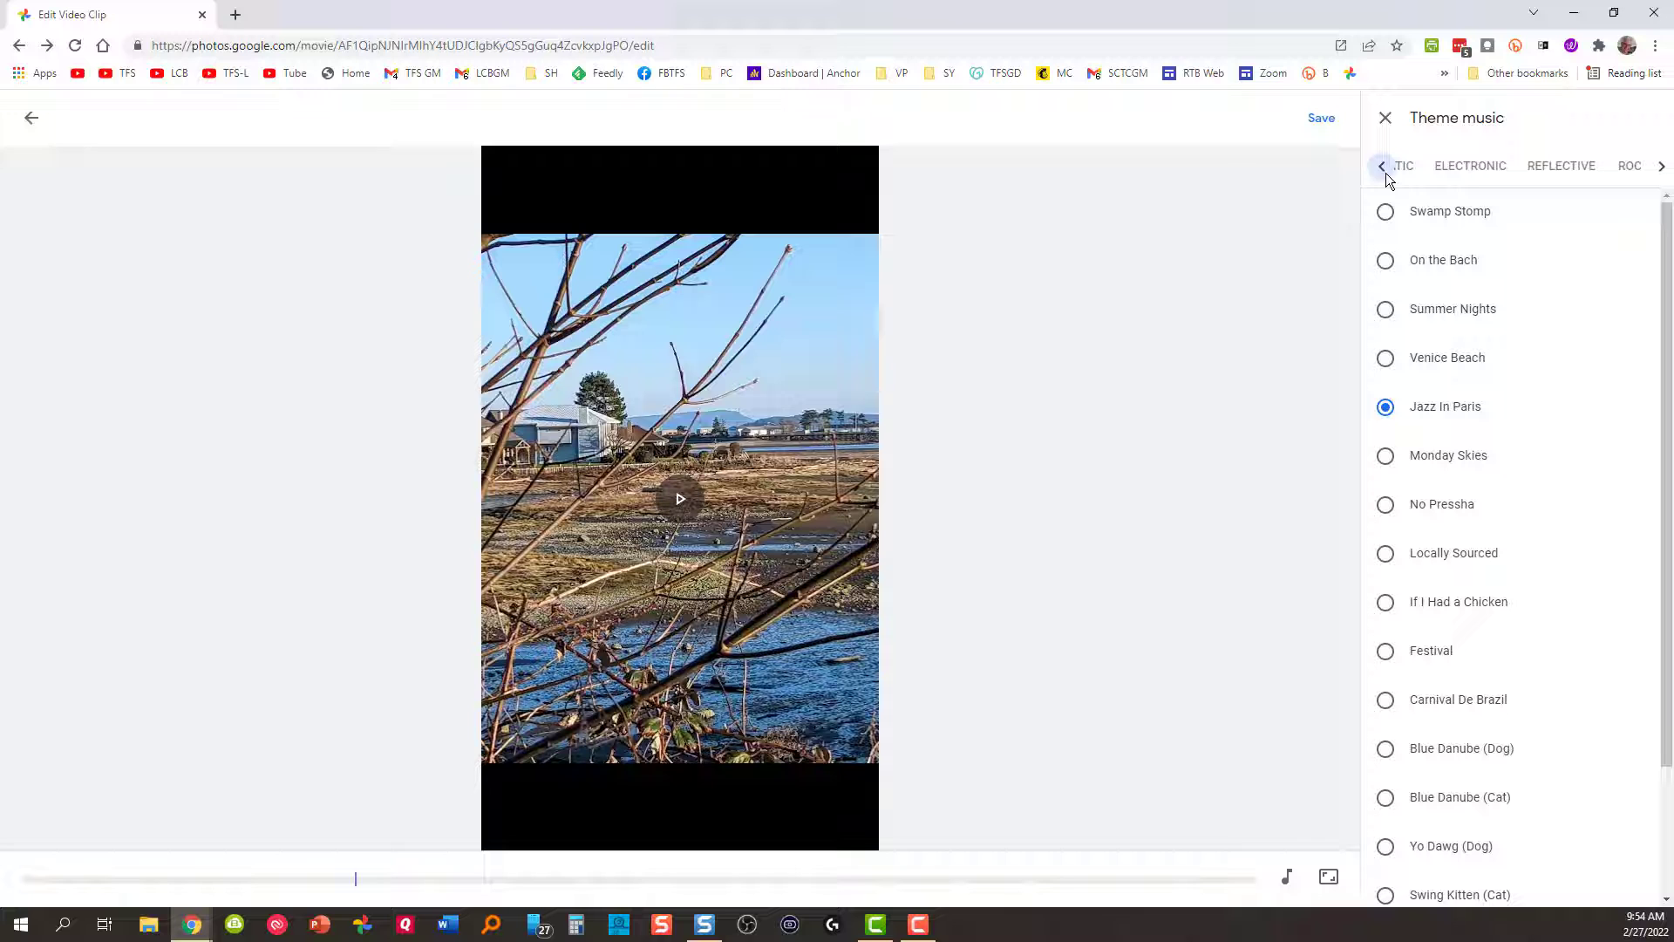
left_click(1385, 171)
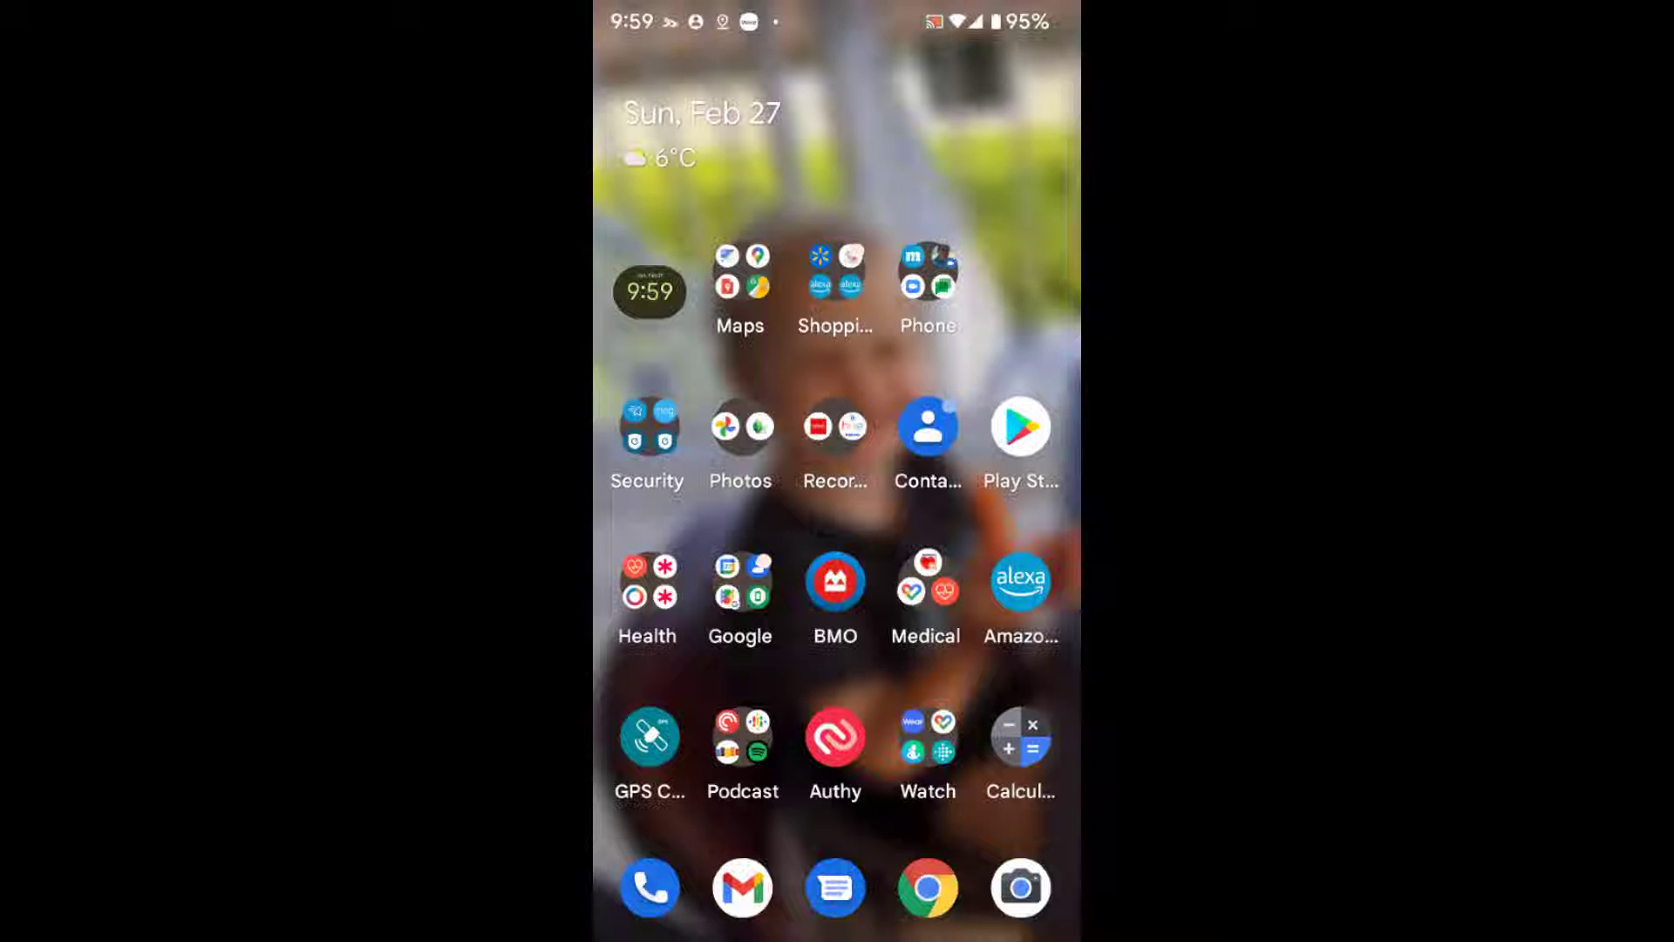
Step: Open Google Photos on the phone and scroll the library to the Mon, Feb 21 photos
left_click(740, 427)
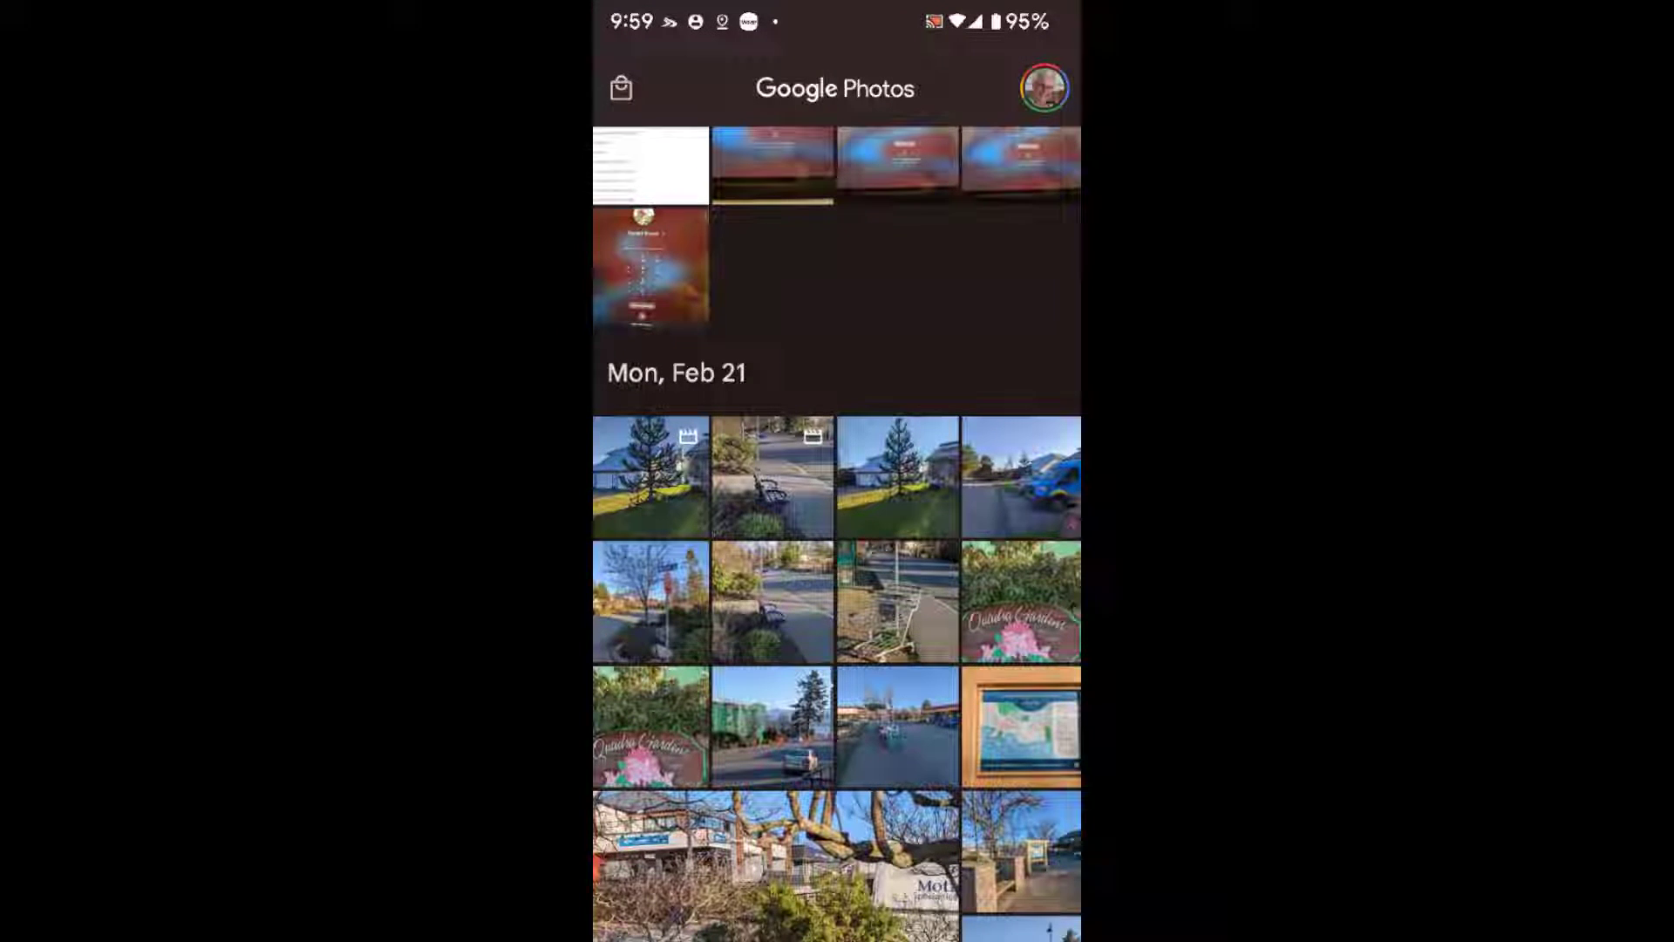
scroll(837, 497, "down", 2)
scroll(837, 497, "down", 3)
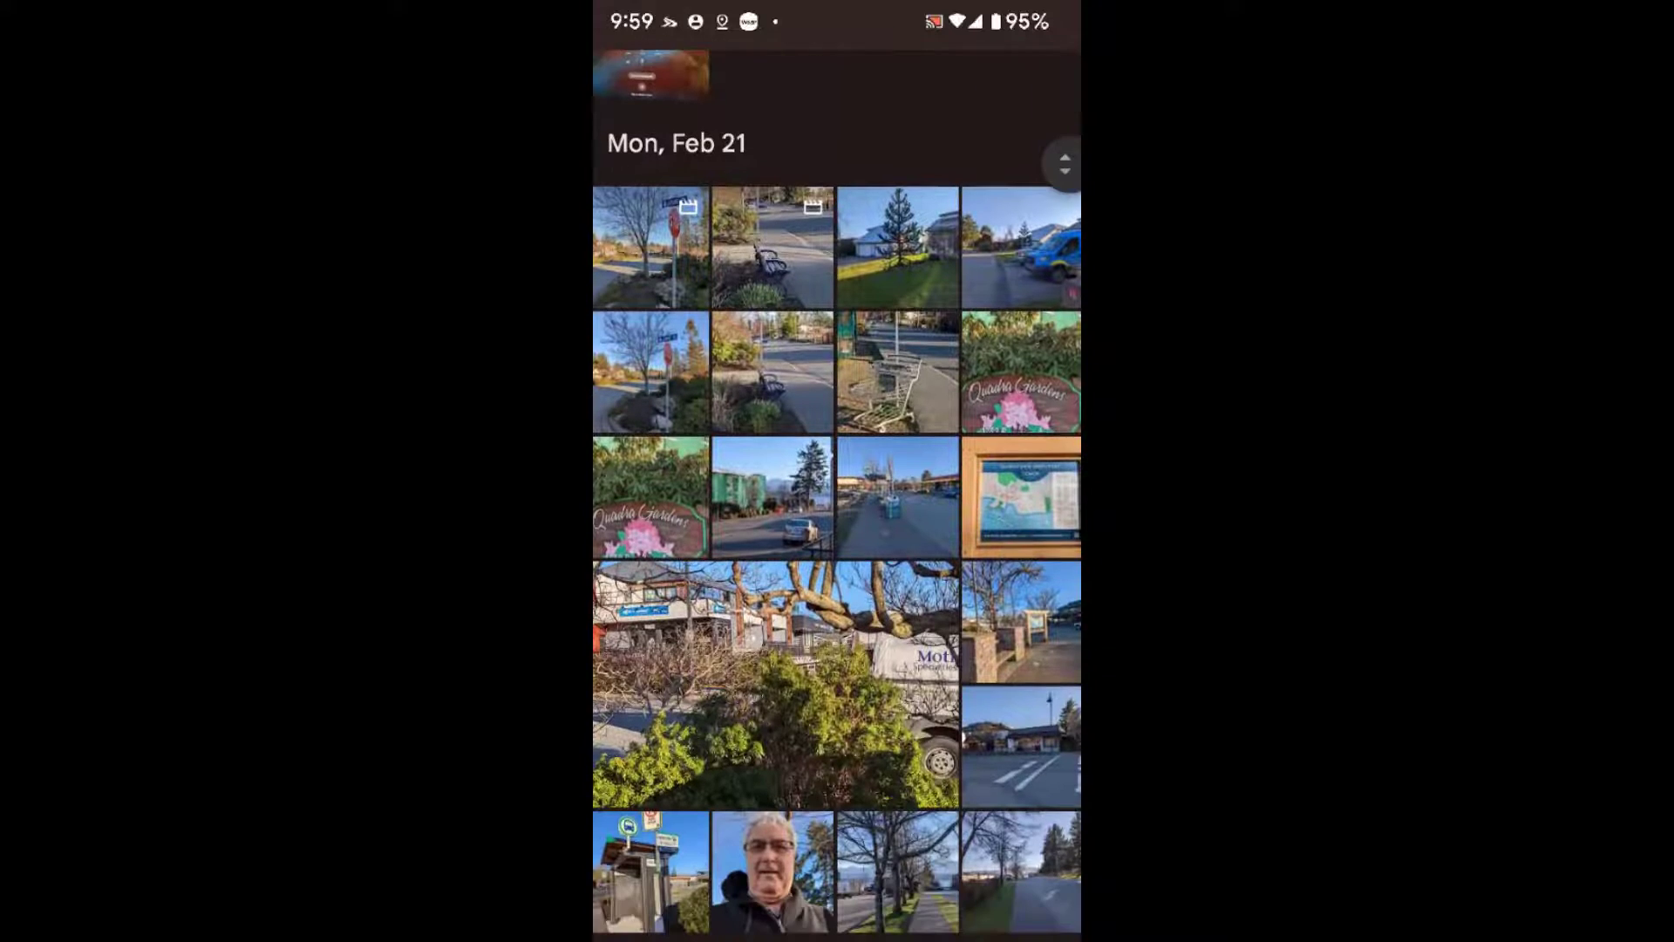
scroll(837, 497, "up", 2)
scroll(837, 497, "up", 1)
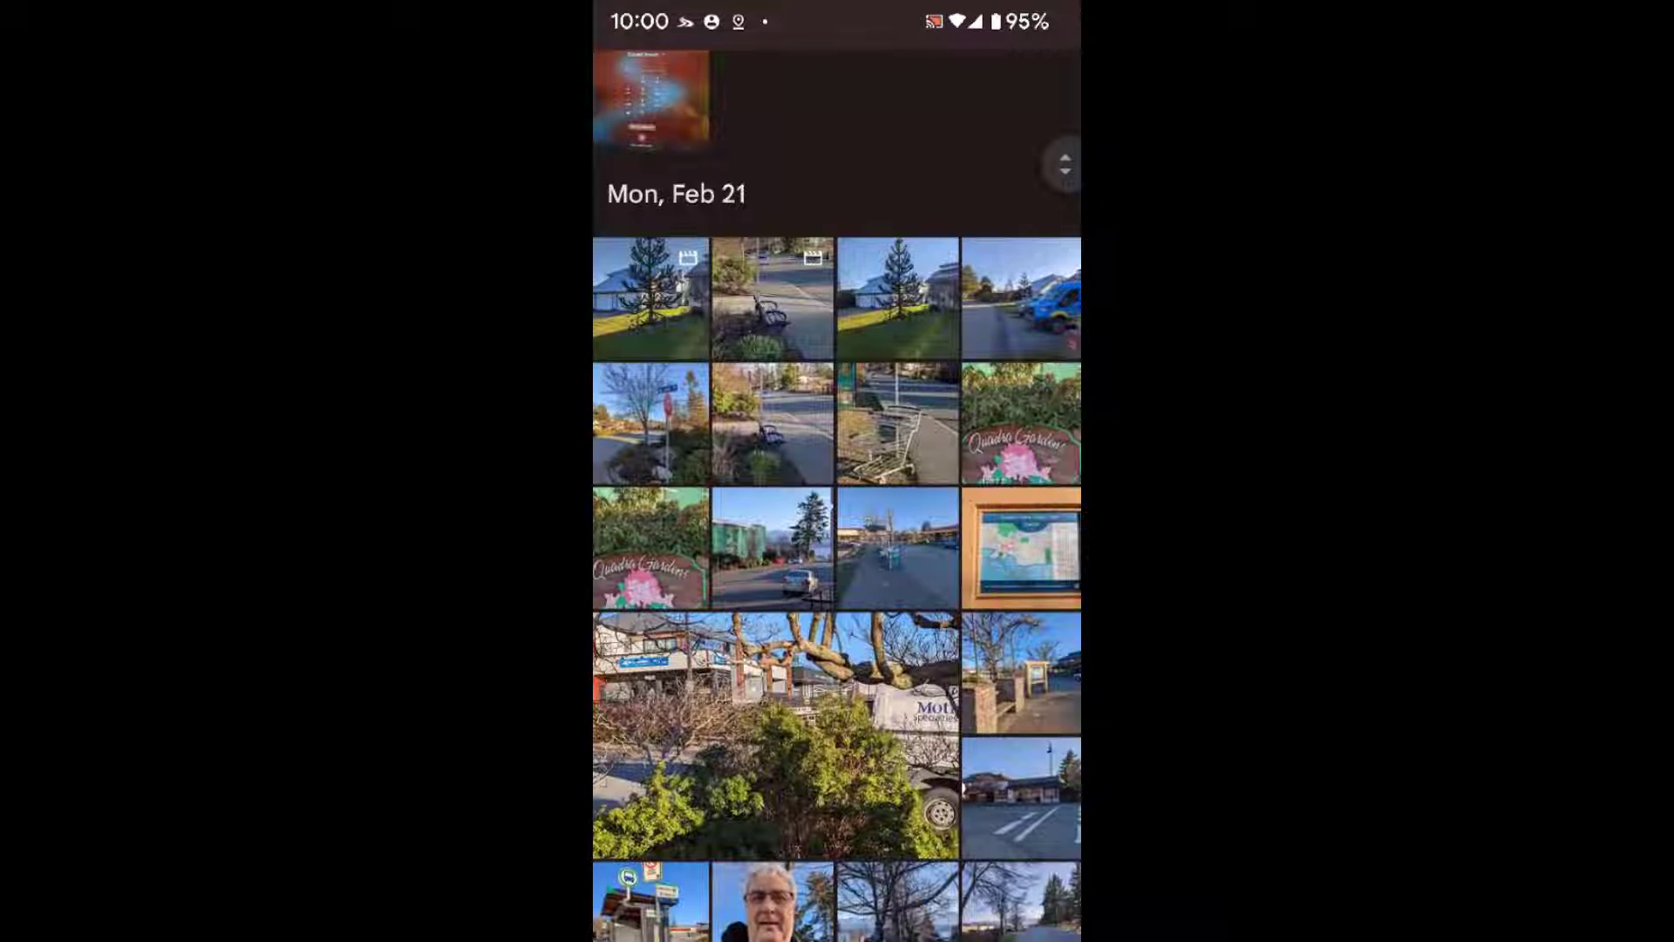
Step: Select five Feb 21 photos: tree-and-house, blue van, street sign, bench and shopping cart
left_click(898, 296)
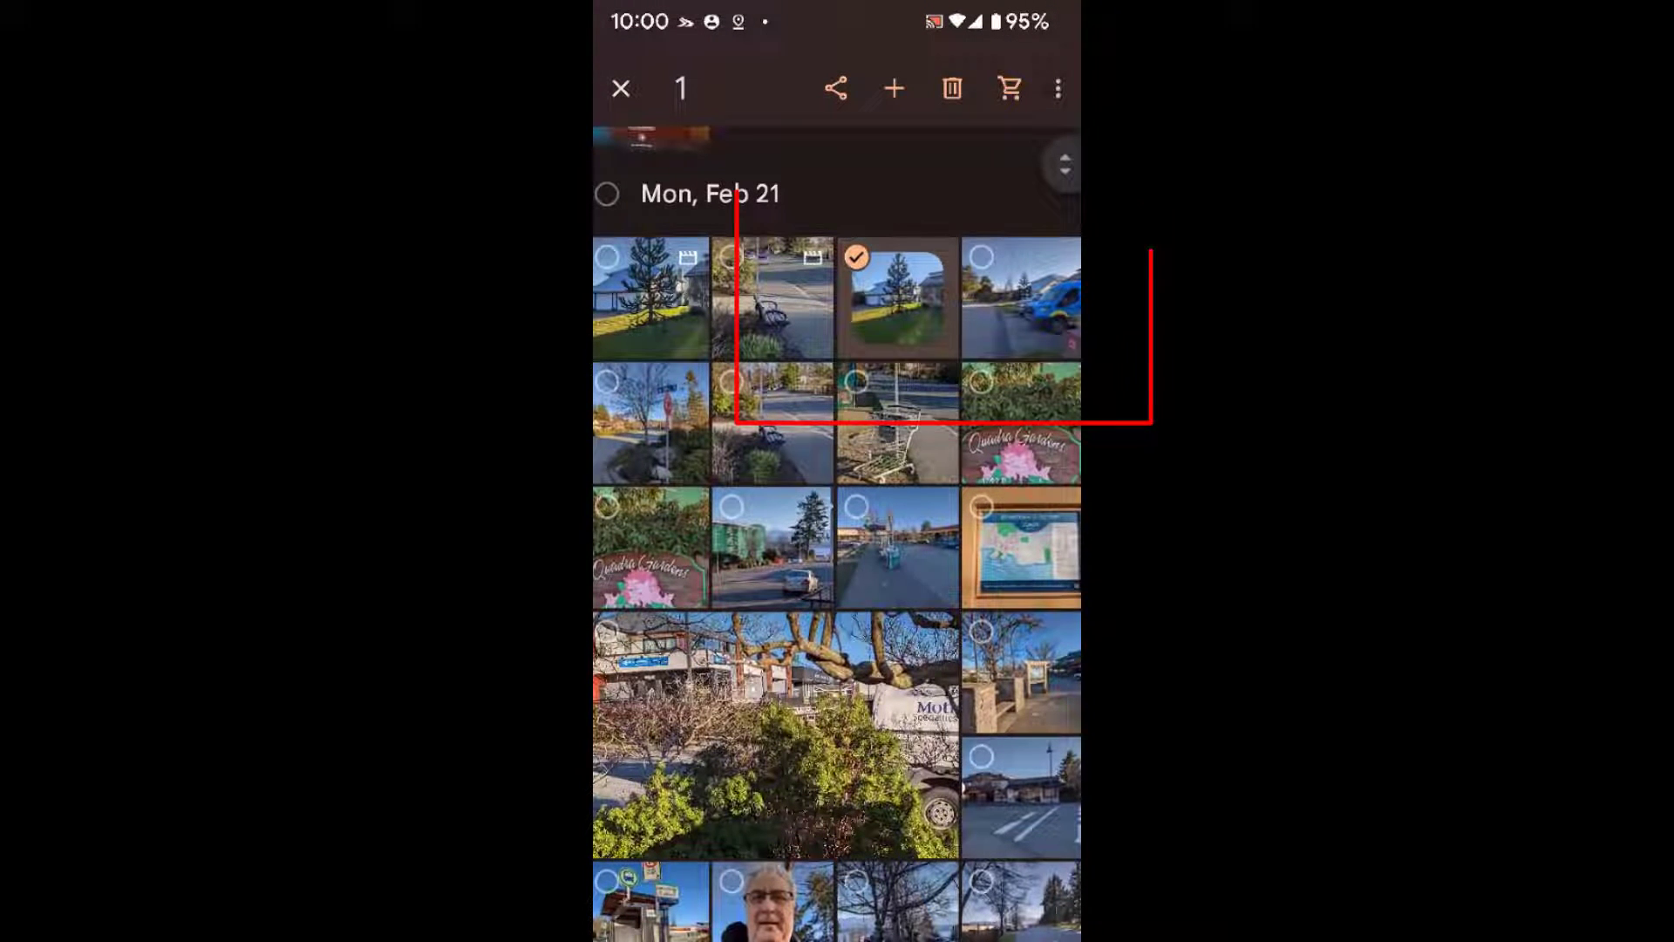
scroll(837, 576, "down", 1)
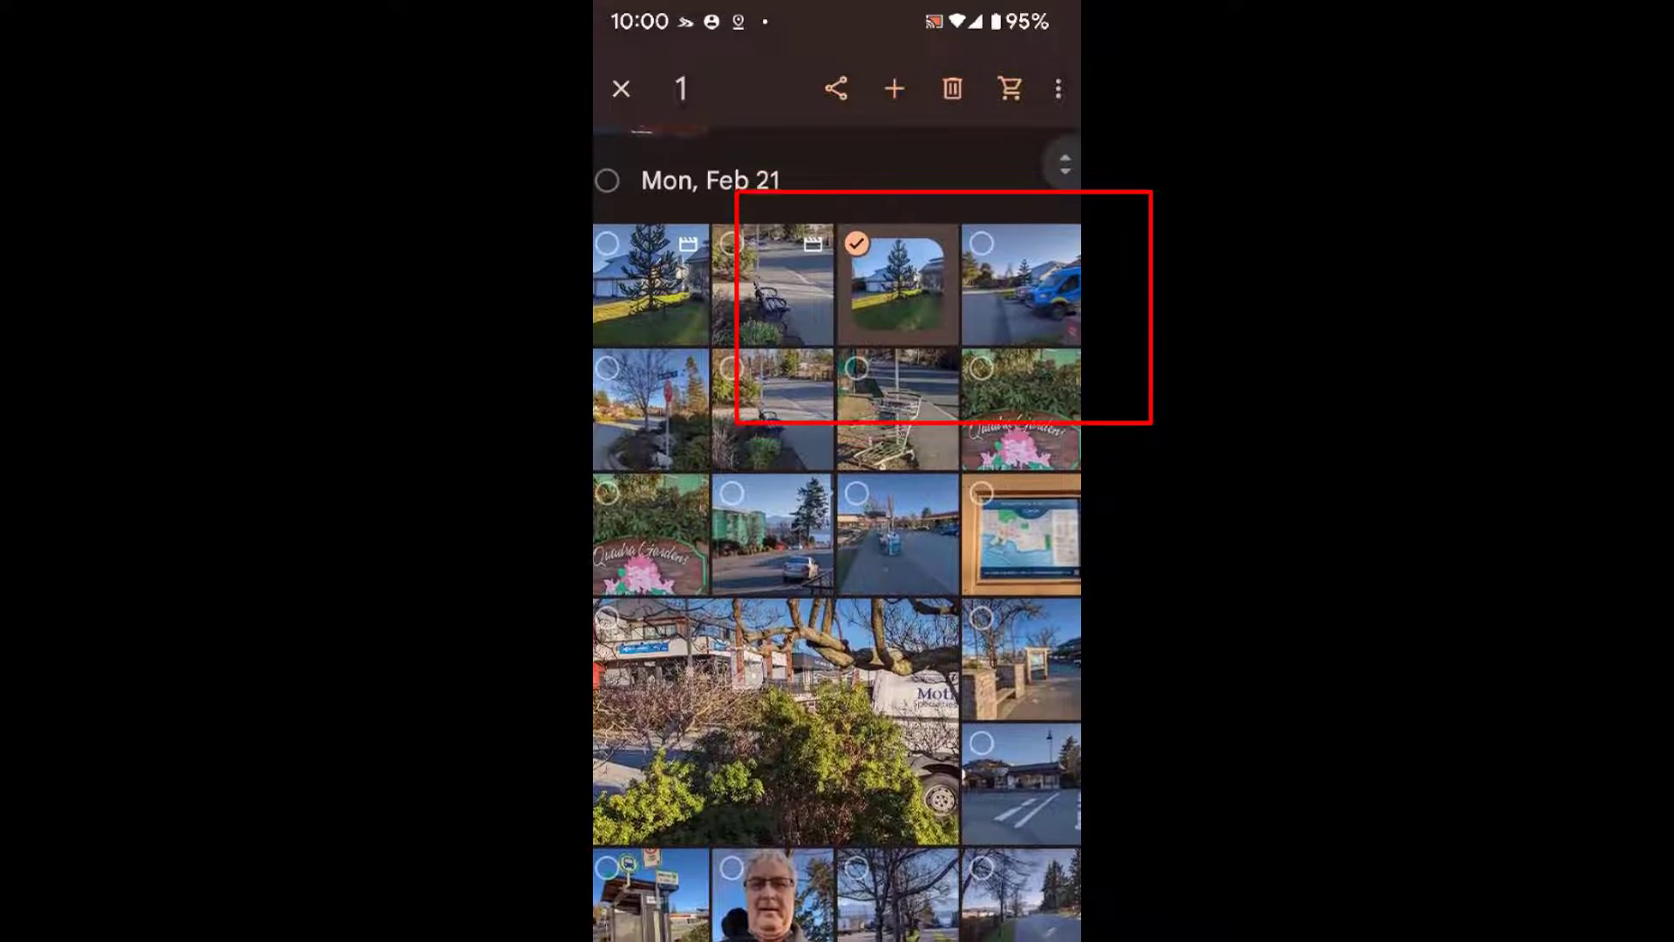
scroll(837, 576, "up", 1)
left_click(1020, 290)
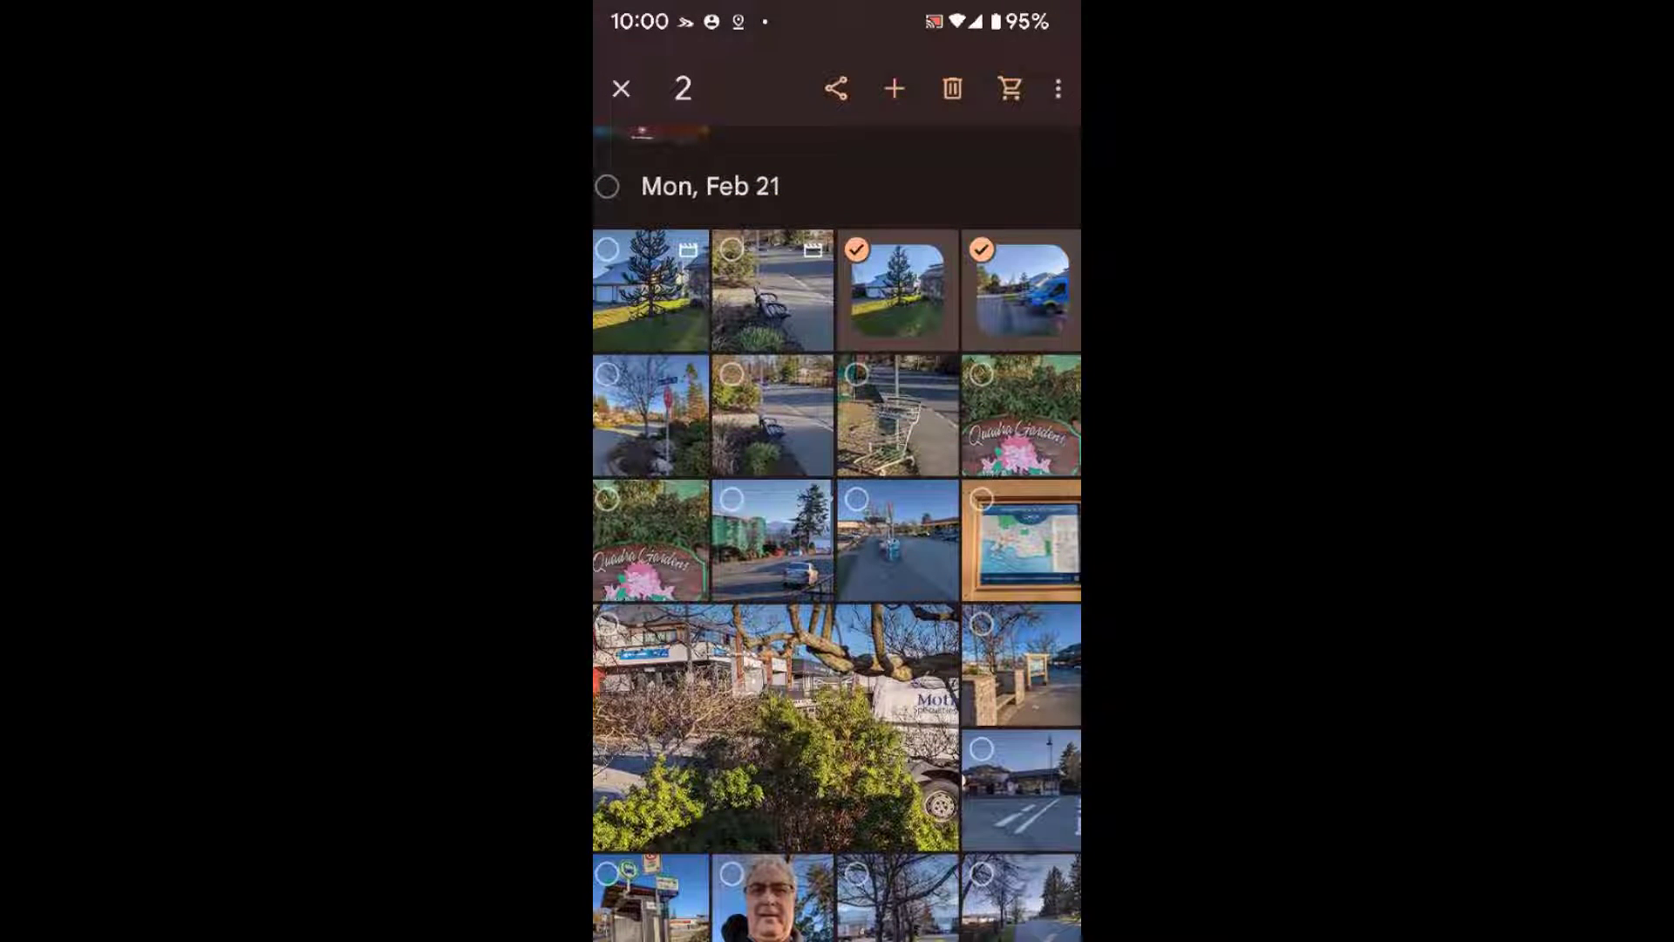
left_click(651, 415)
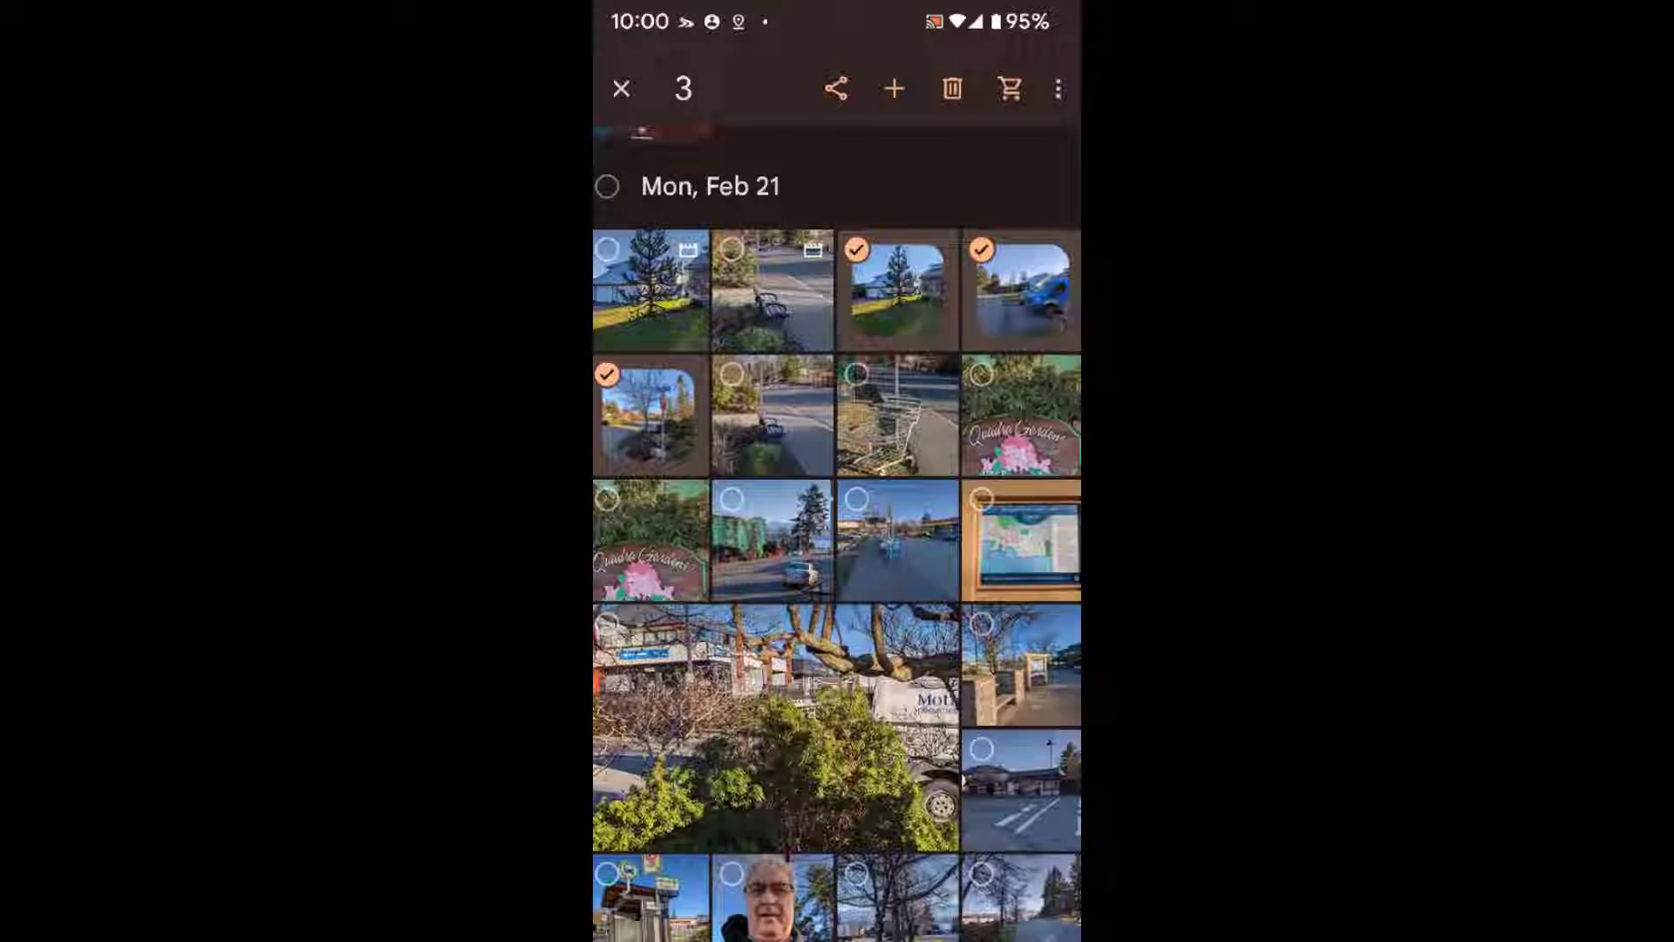
left_click(773, 415)
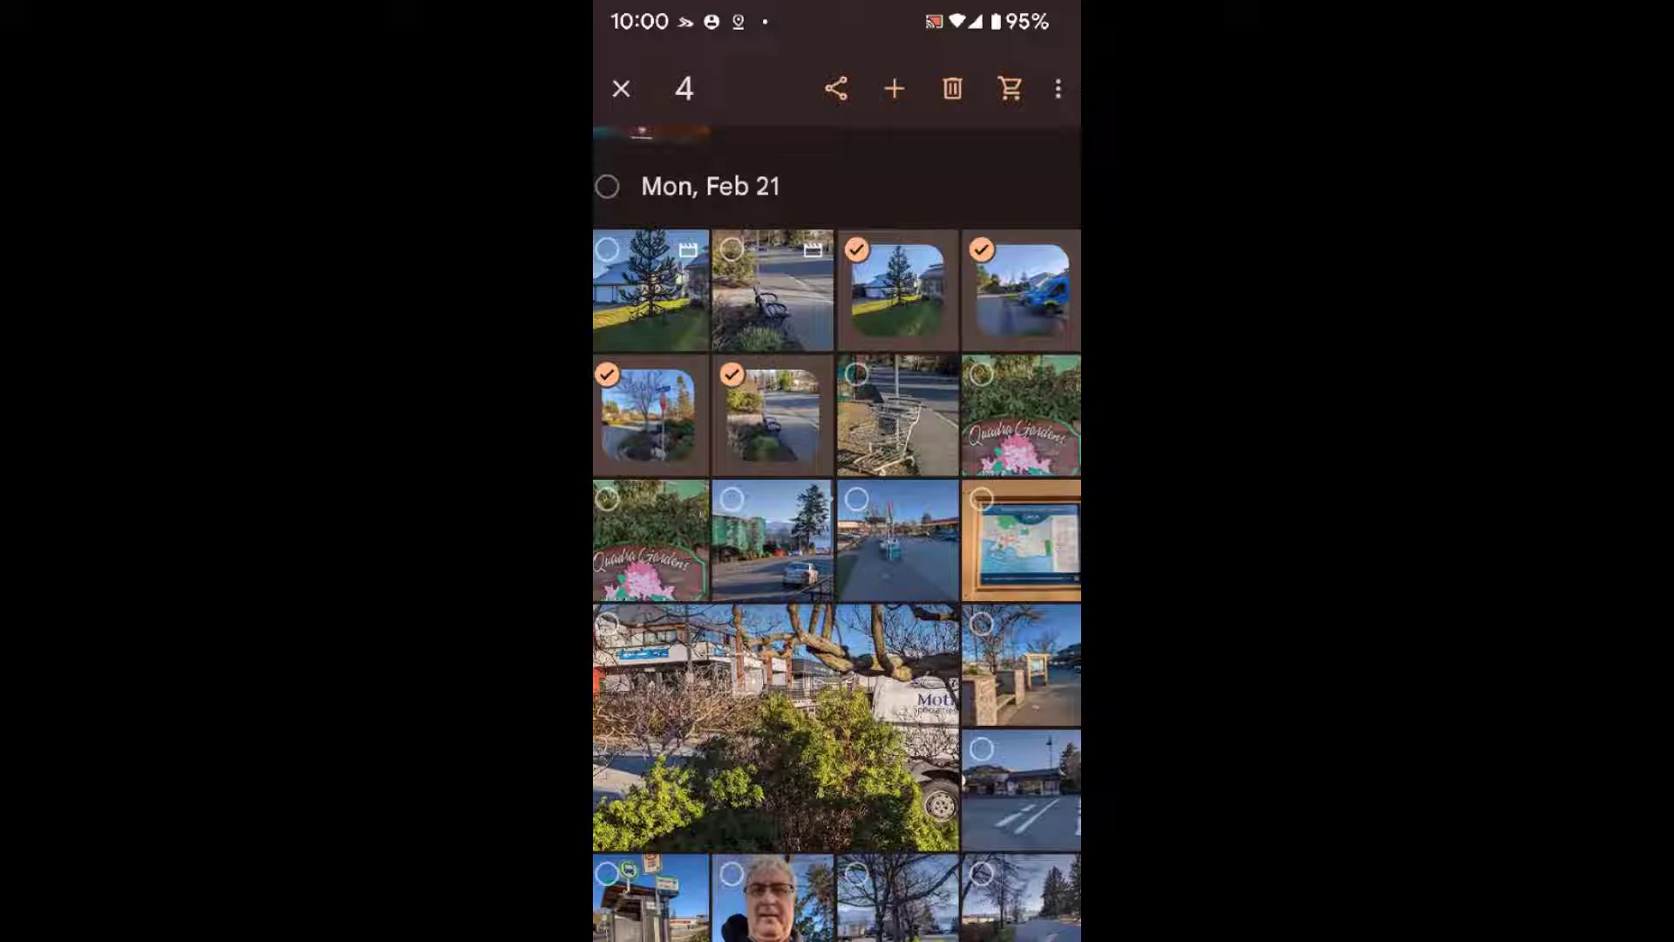
scroll(837, 532, "down", 3)
scroll(837, 532, "up", 3)
scroll(837, 532, "up", 1)
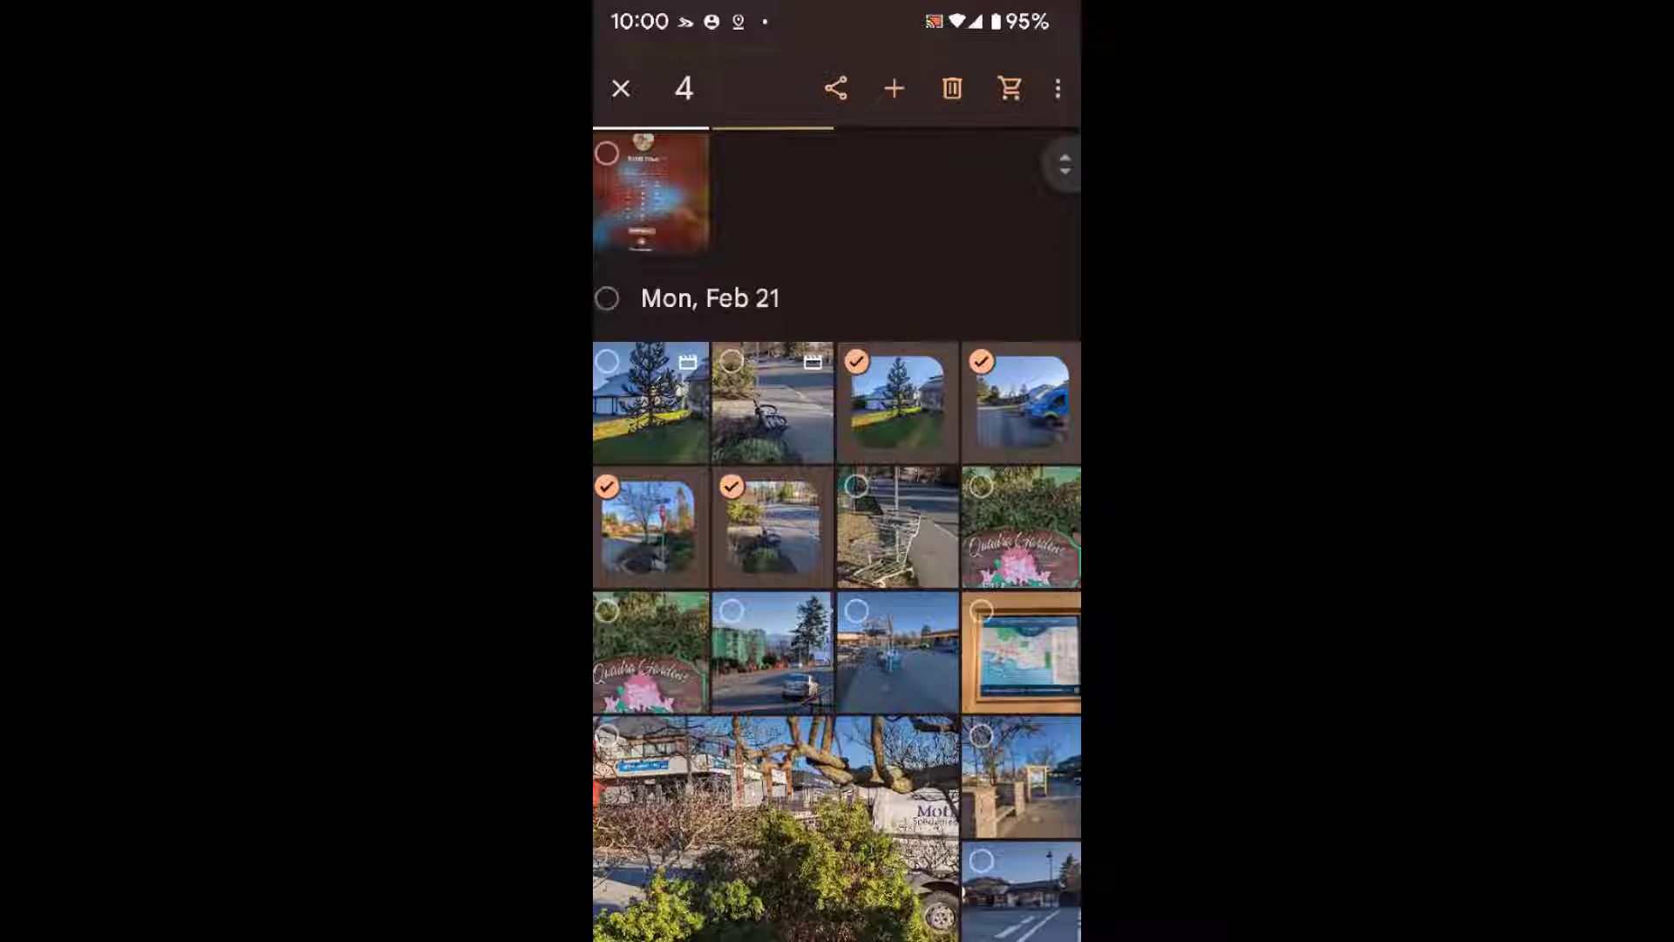
scroll(837, 532, "up", 1)
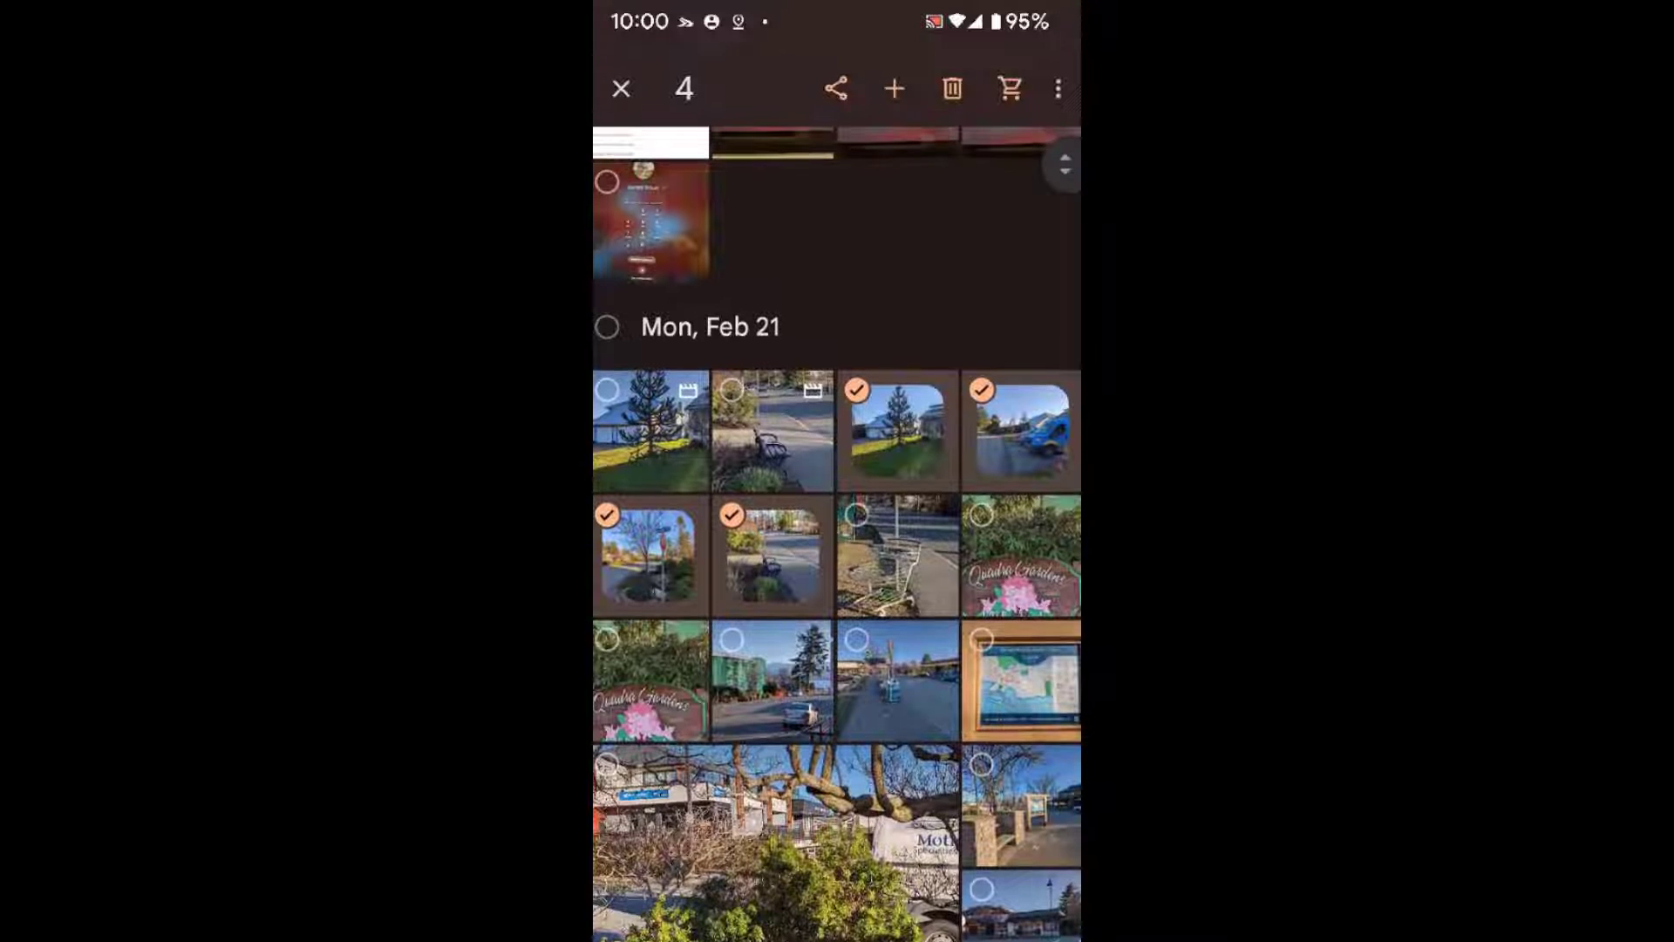
left_click(898, 555)
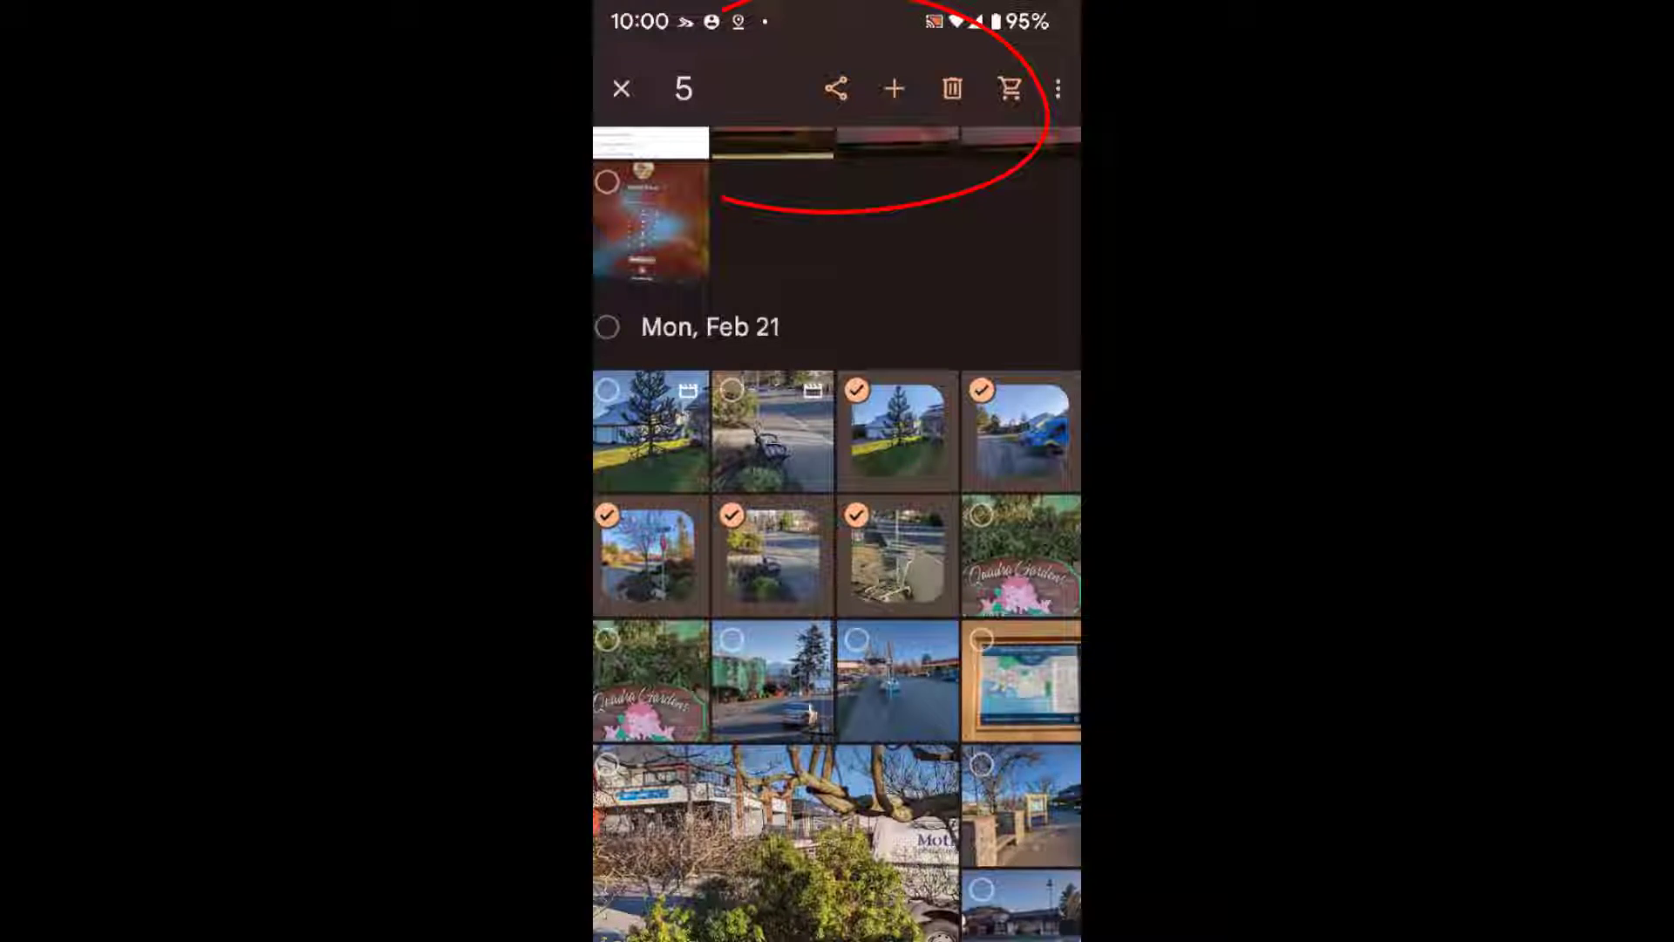
left_click(894, 88)
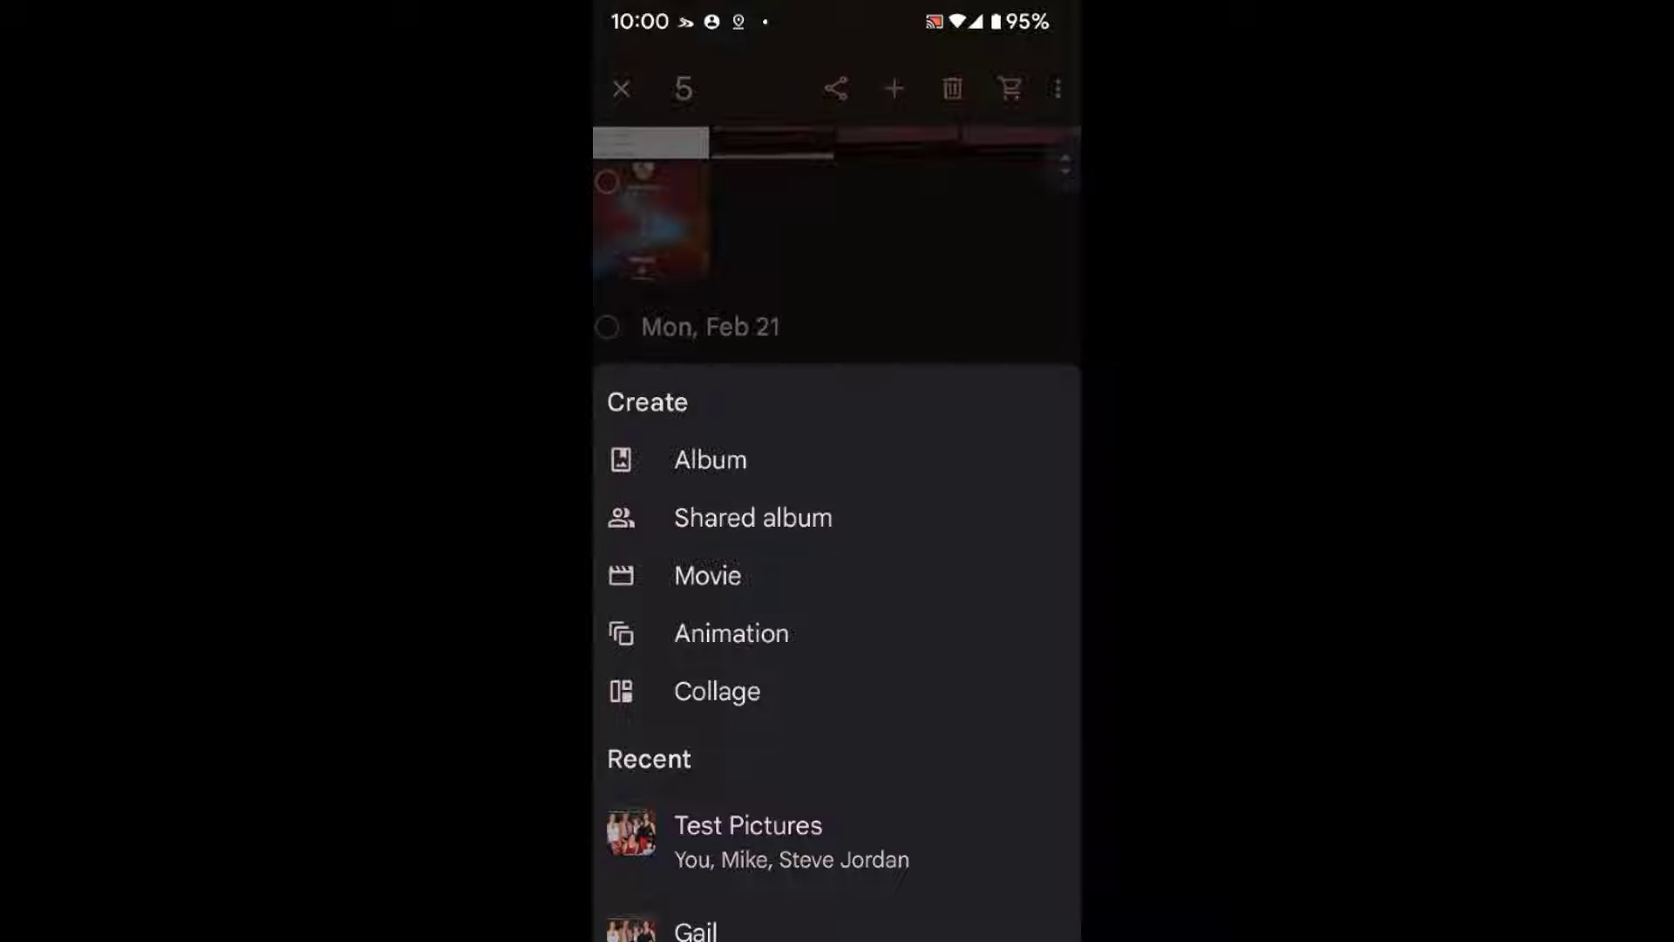
Step: Build a movie from the five selected photos, then play and pause its preview
left_click(707, 576)
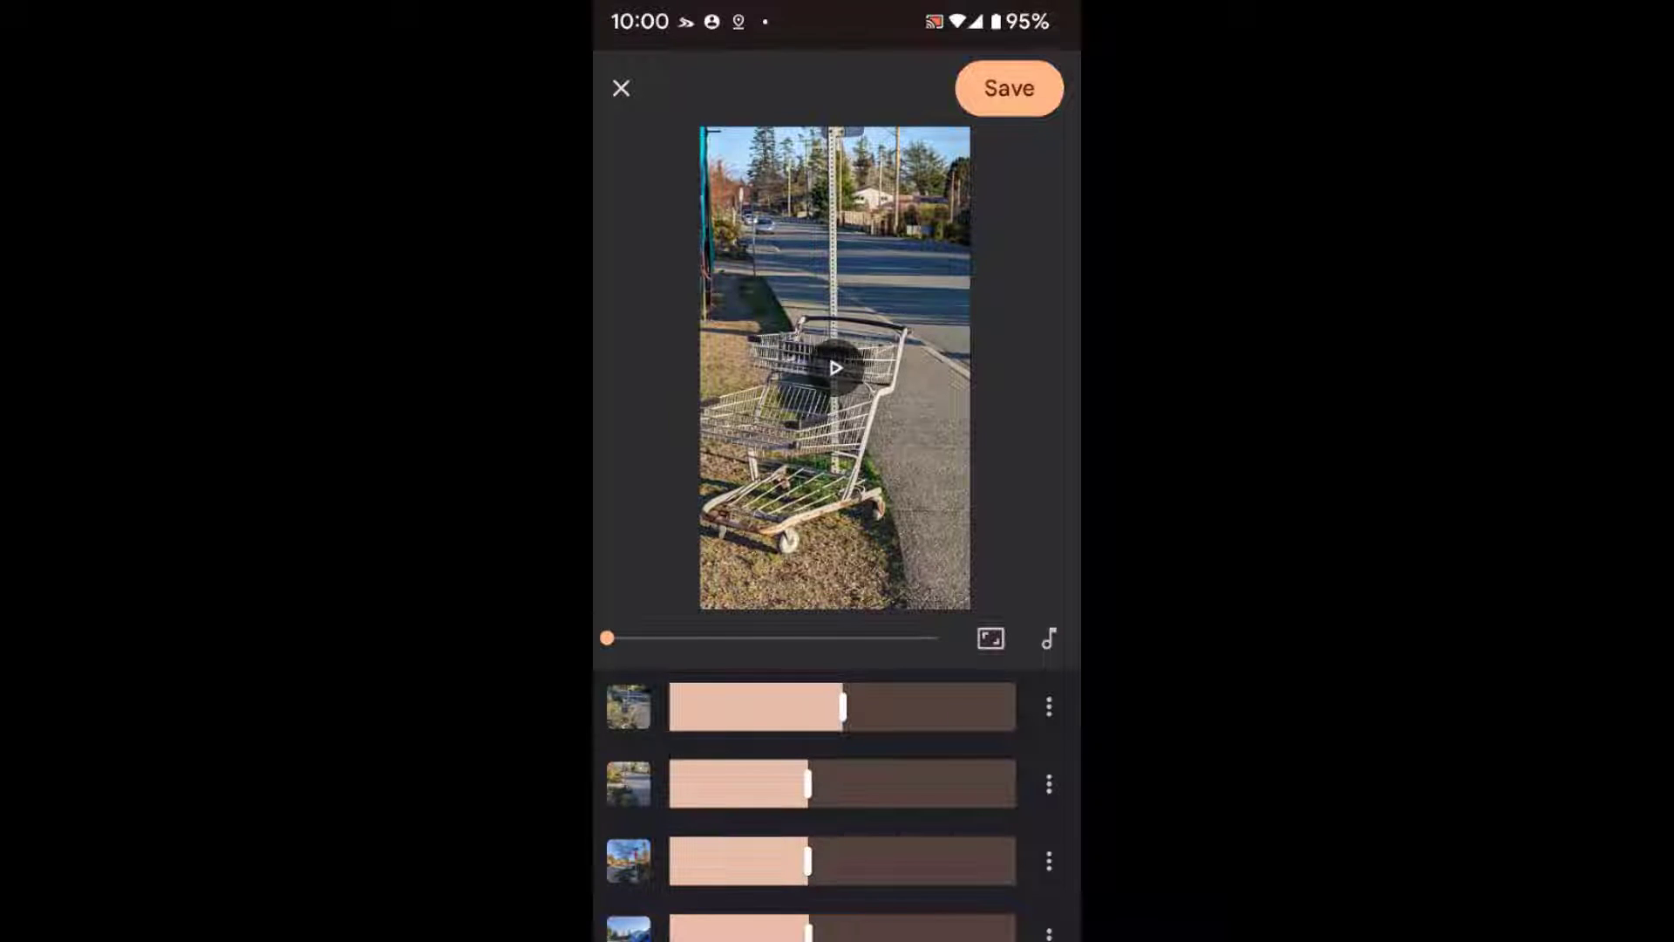
left_click(835, 367)
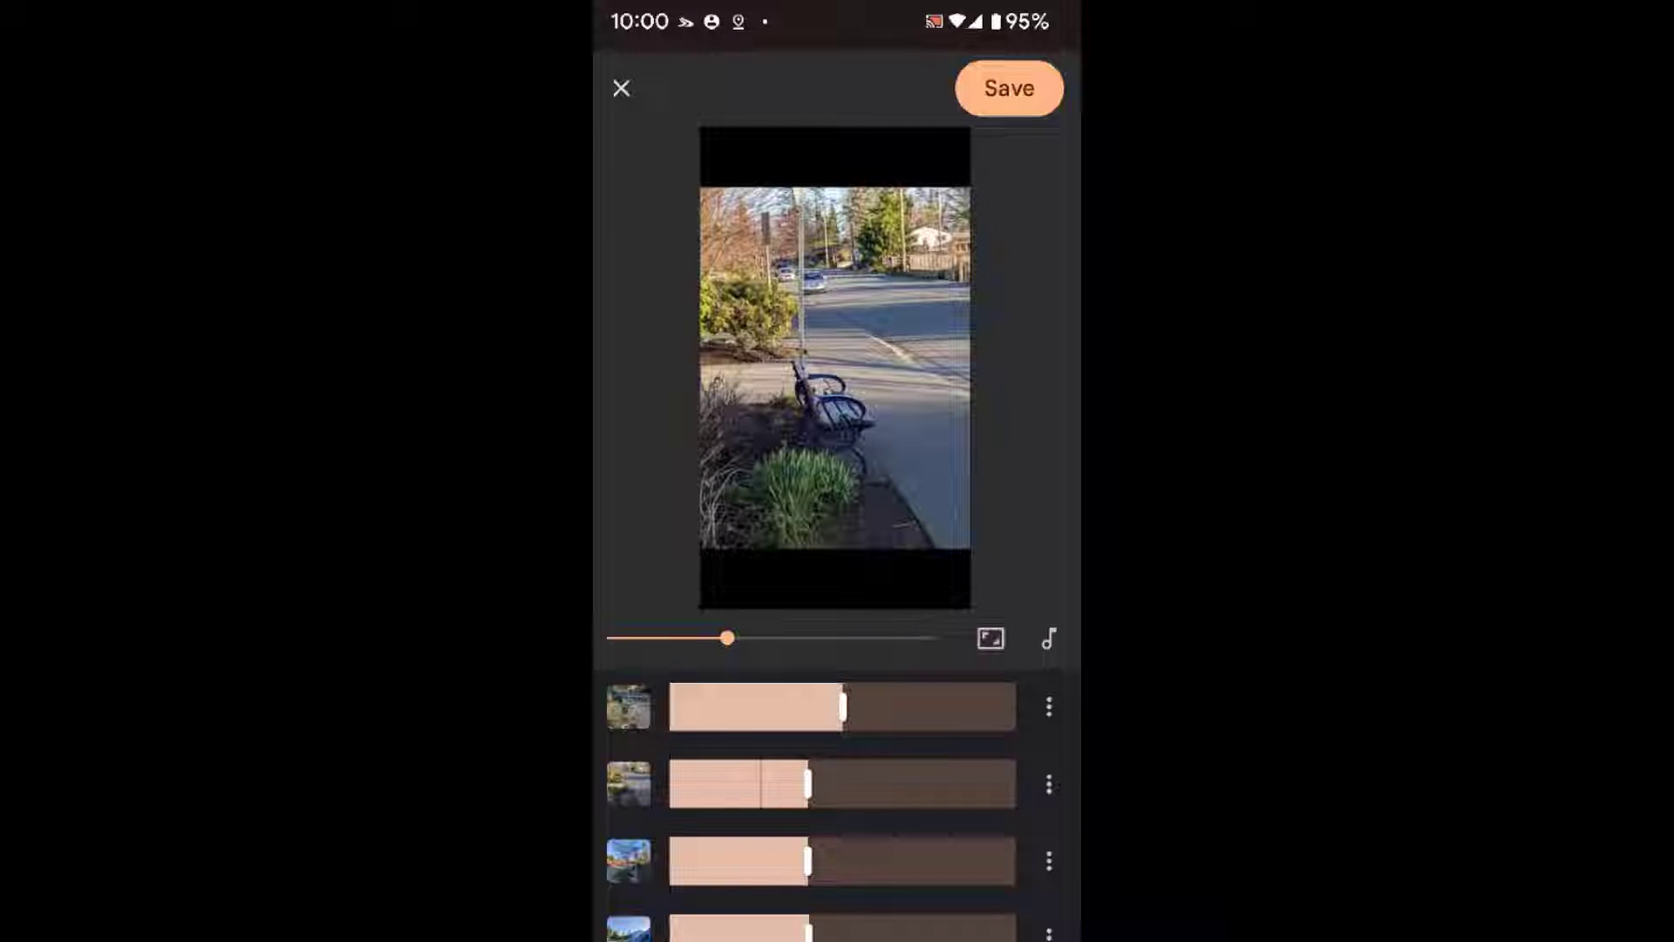
left_click(835, 367)
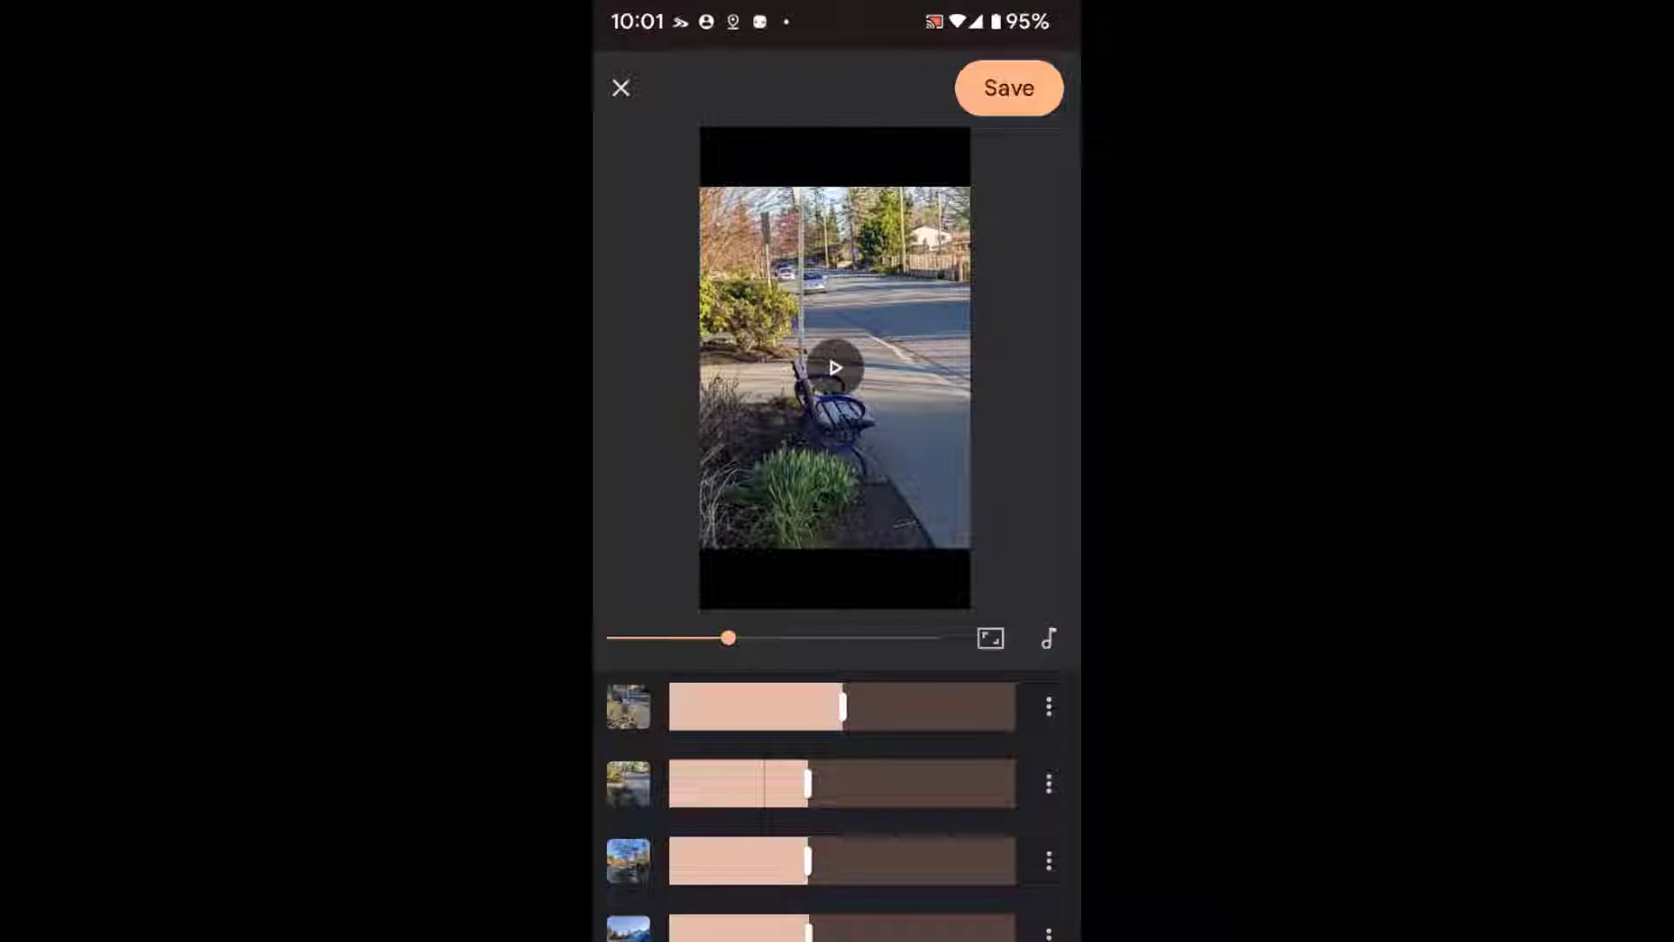
Step: Replace Jazz In Paris with the Monday Skies theme track and confirm
left_click(1049, 637)
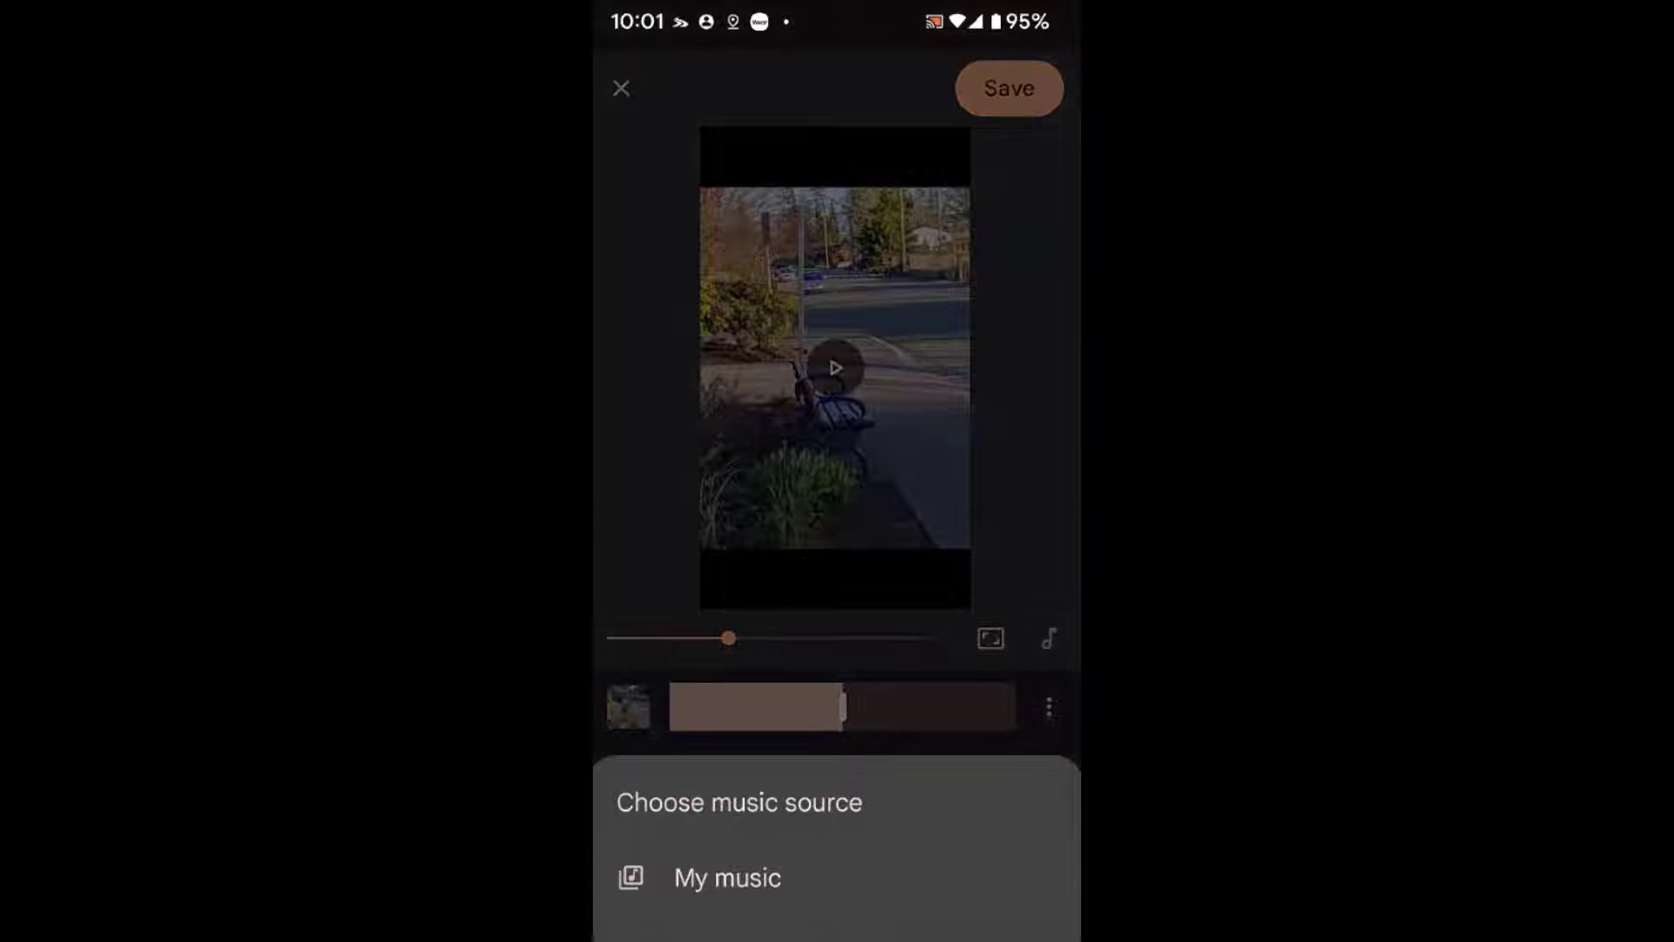
left_click(728, 933)
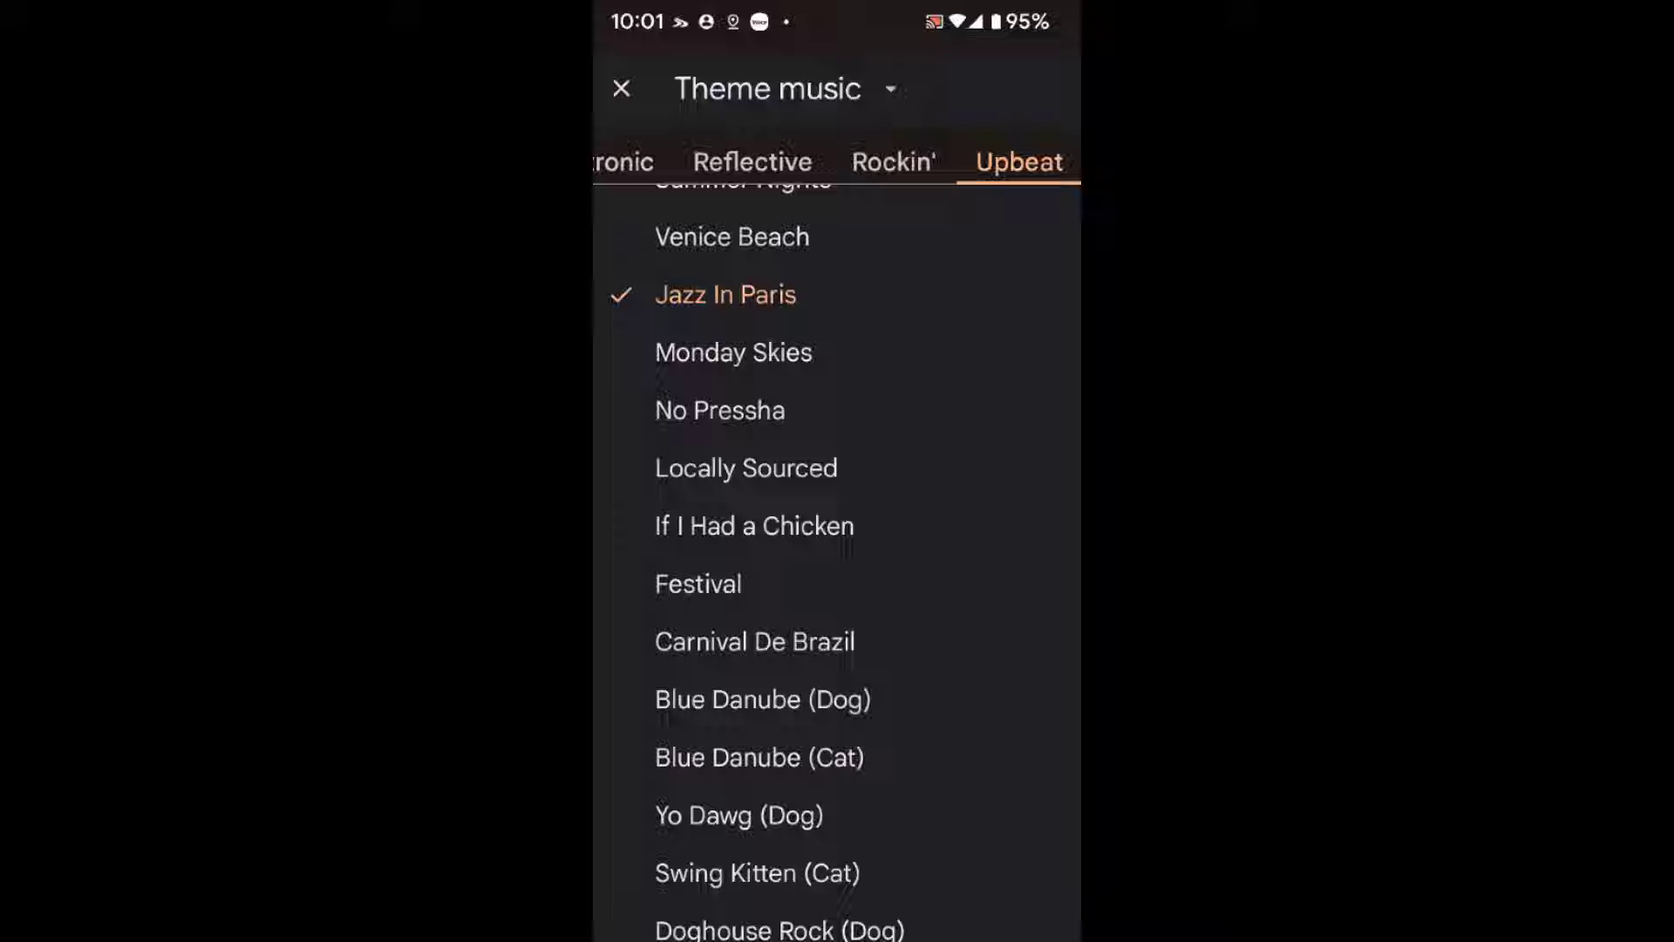
left_click(733, 352)
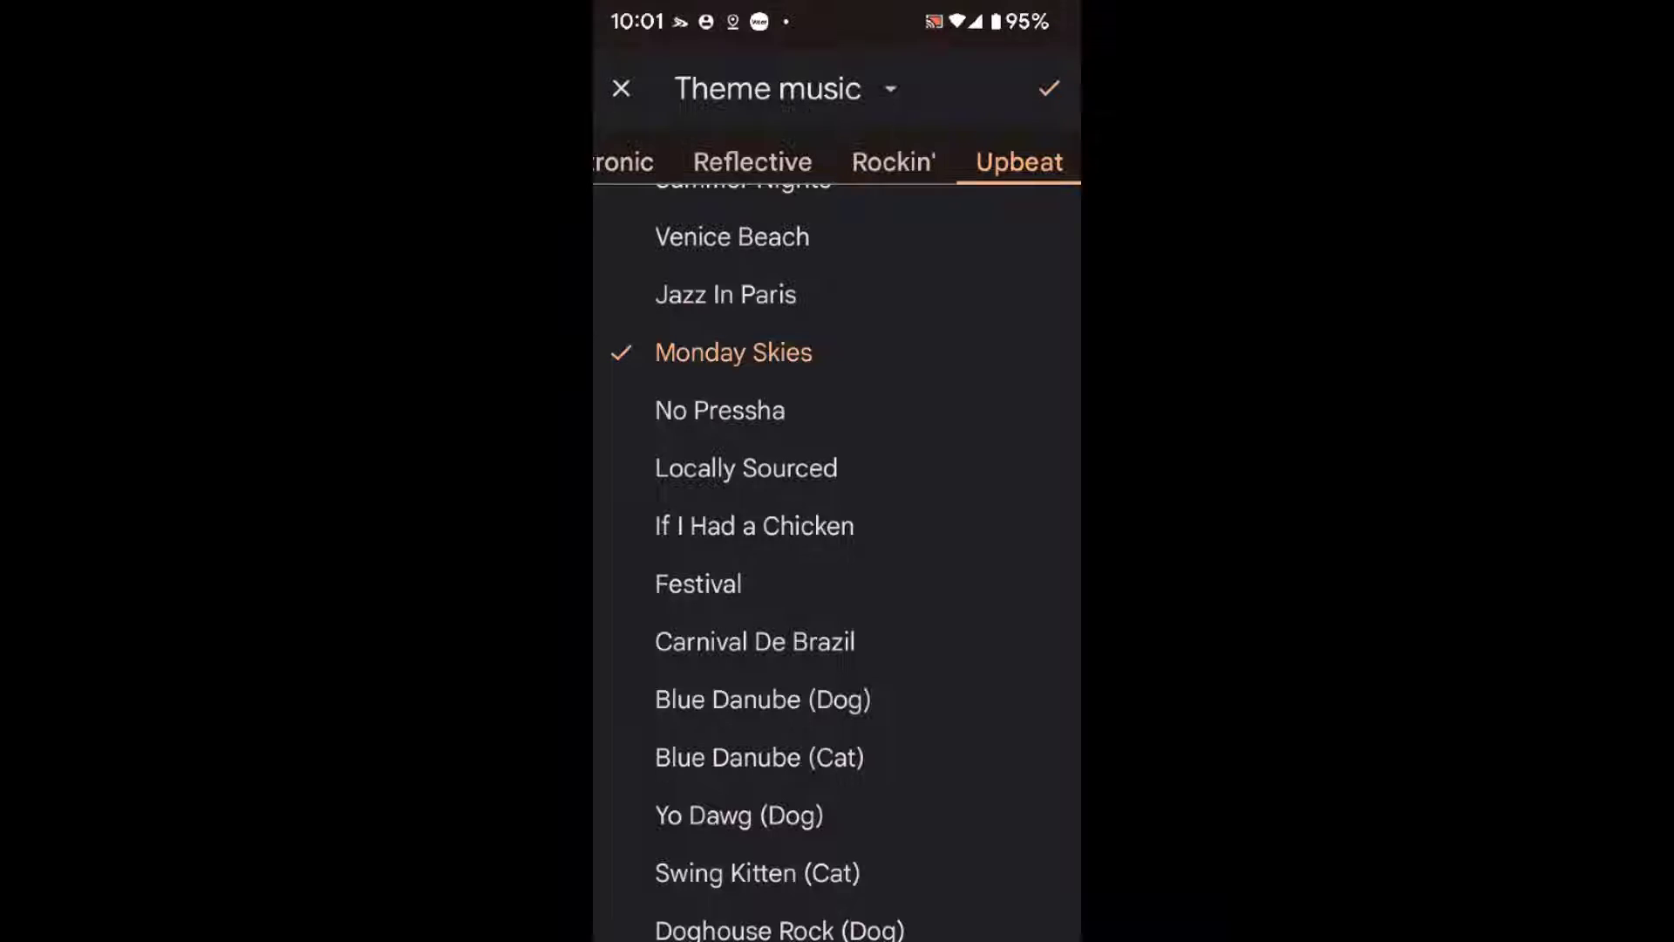
left_click(1049, 88)
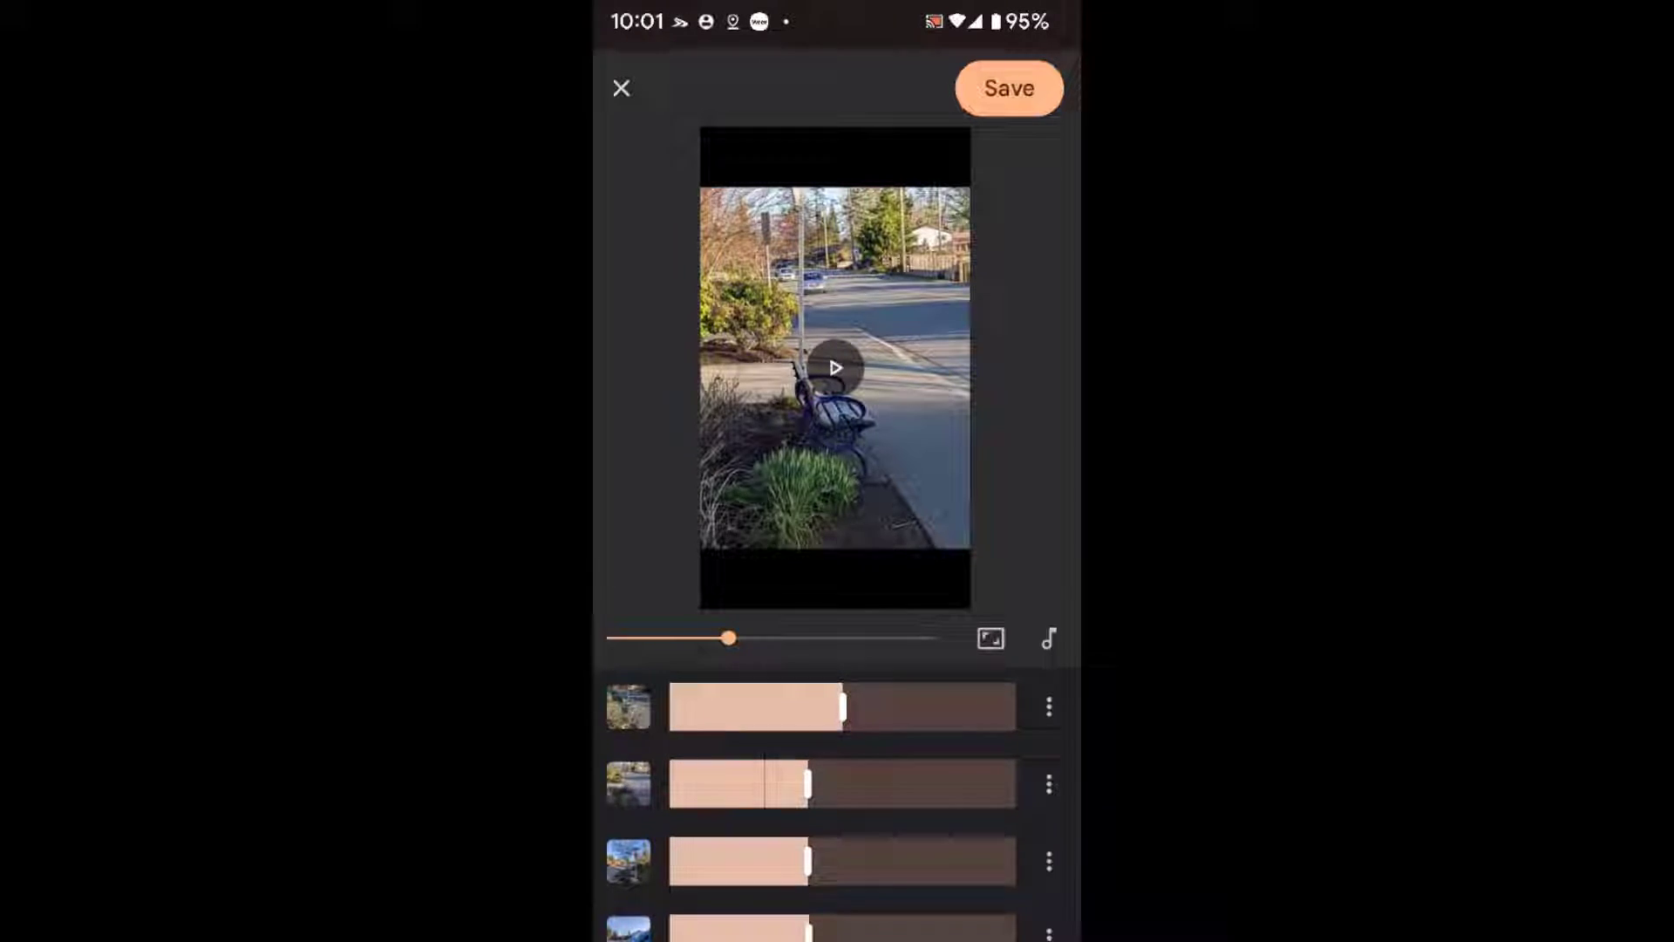
Step: Drag the bench clip's end handle slightly left to shorten it, then dismiss its clip options
scroll(842, 802, "down", 2)
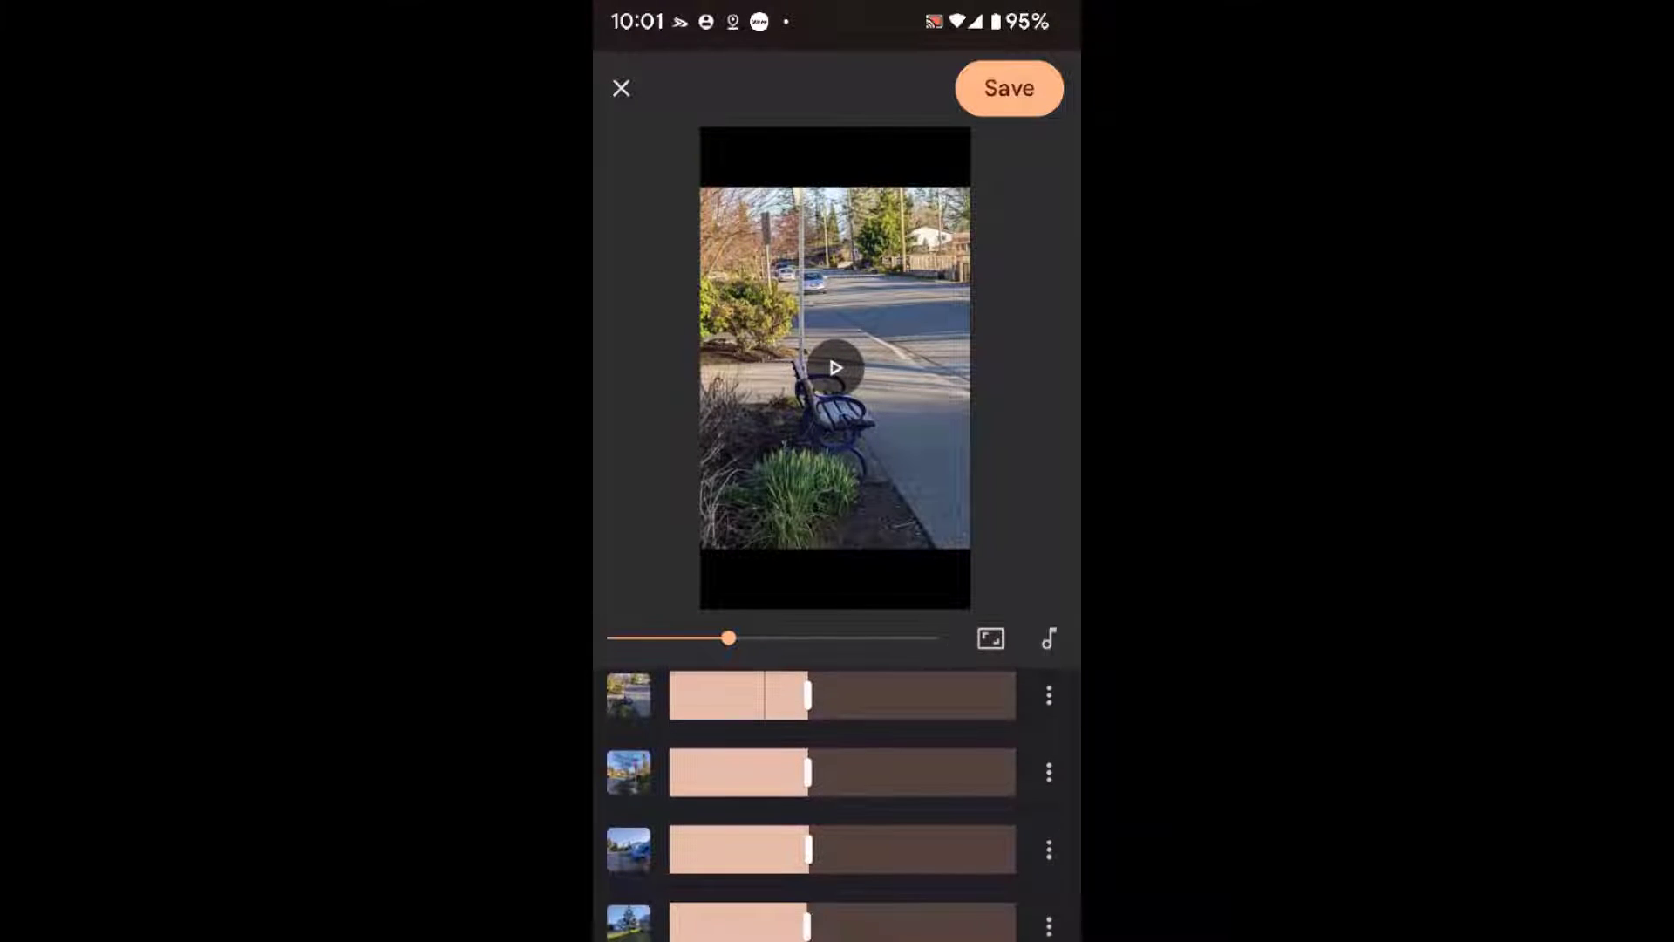
mouse_move(807, 695)
left_mouse_down()
mouse_move(766, 695)
mouse_move(794, 695)
left_mouse_up()
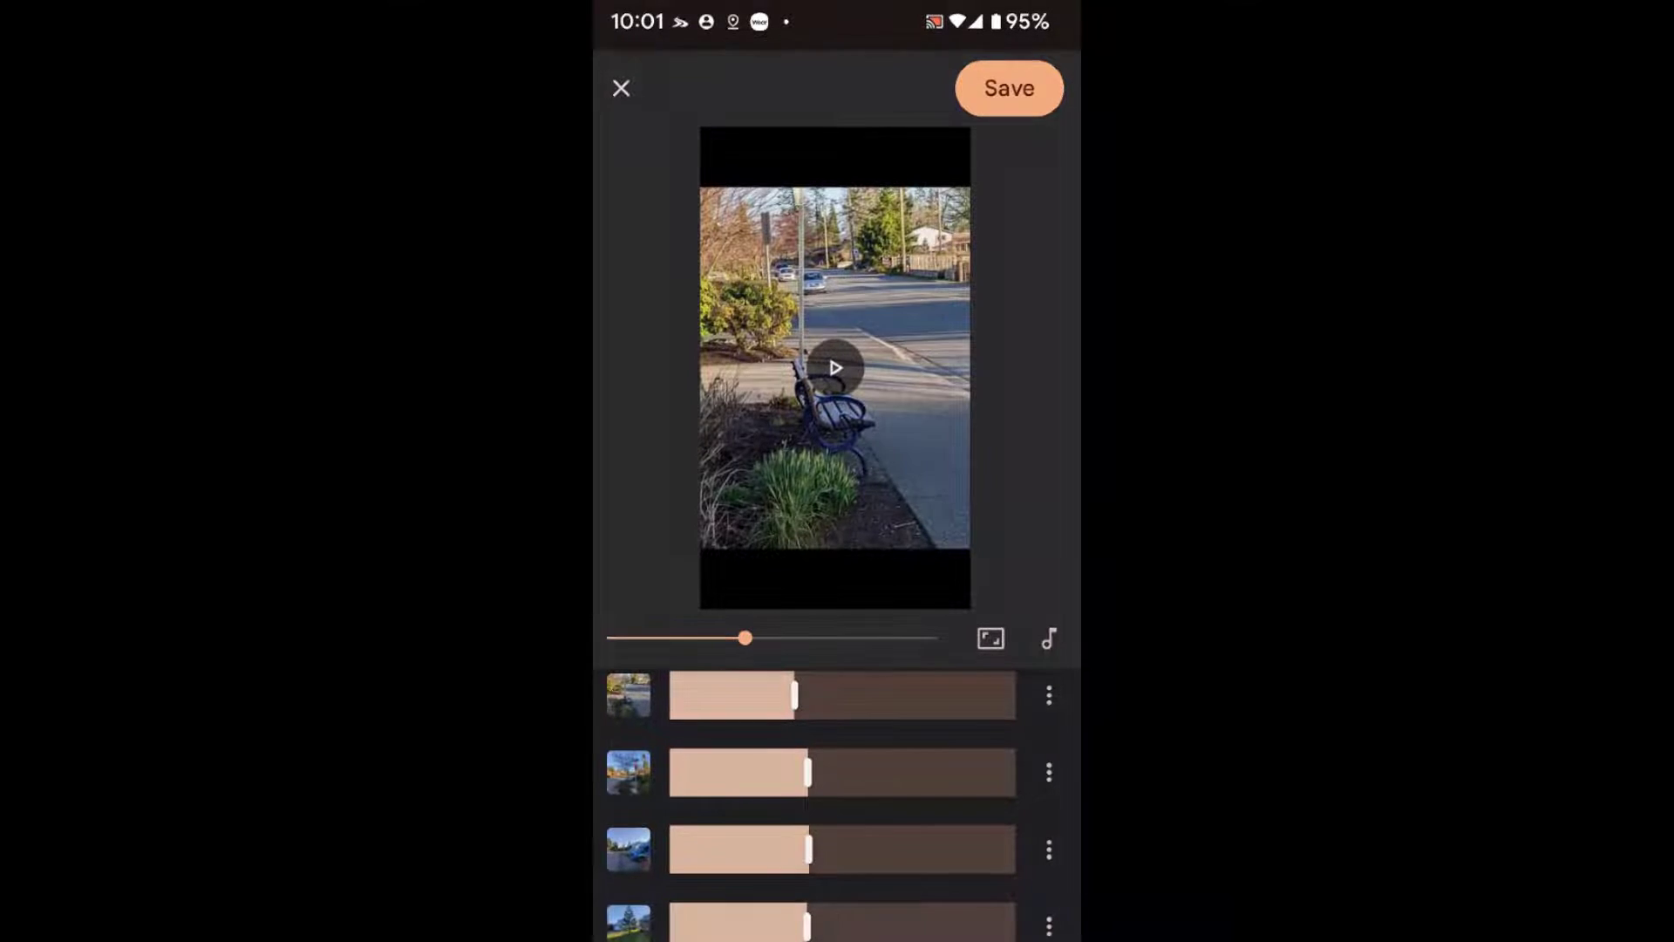
left_click(1049, 695)
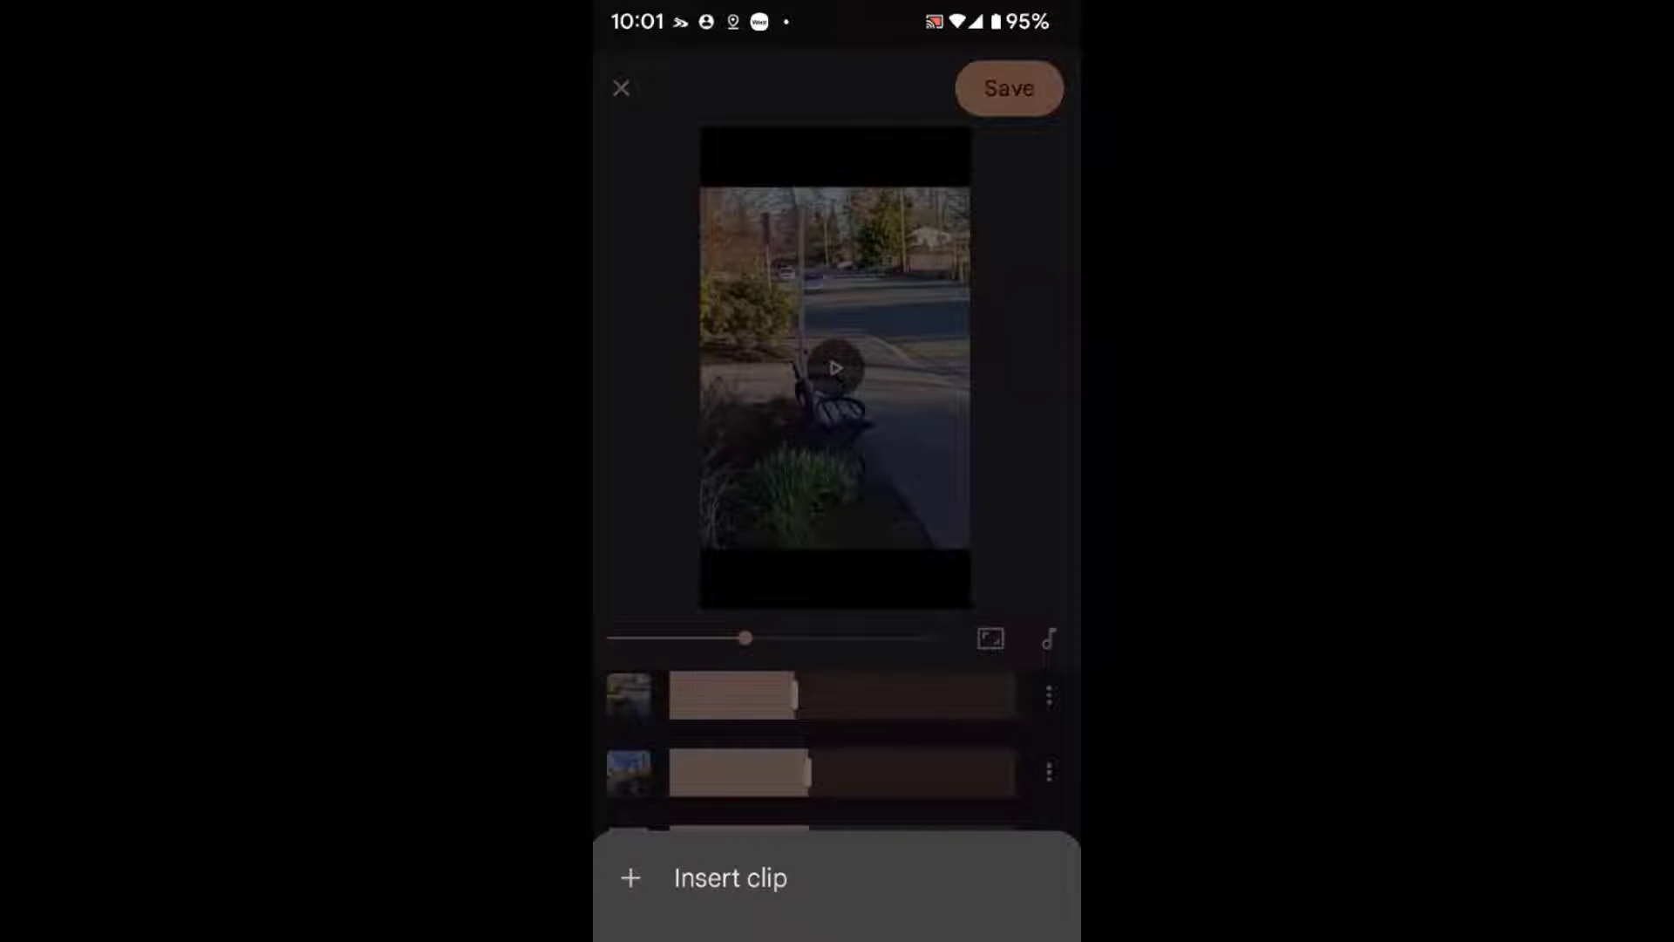
key("Escape")
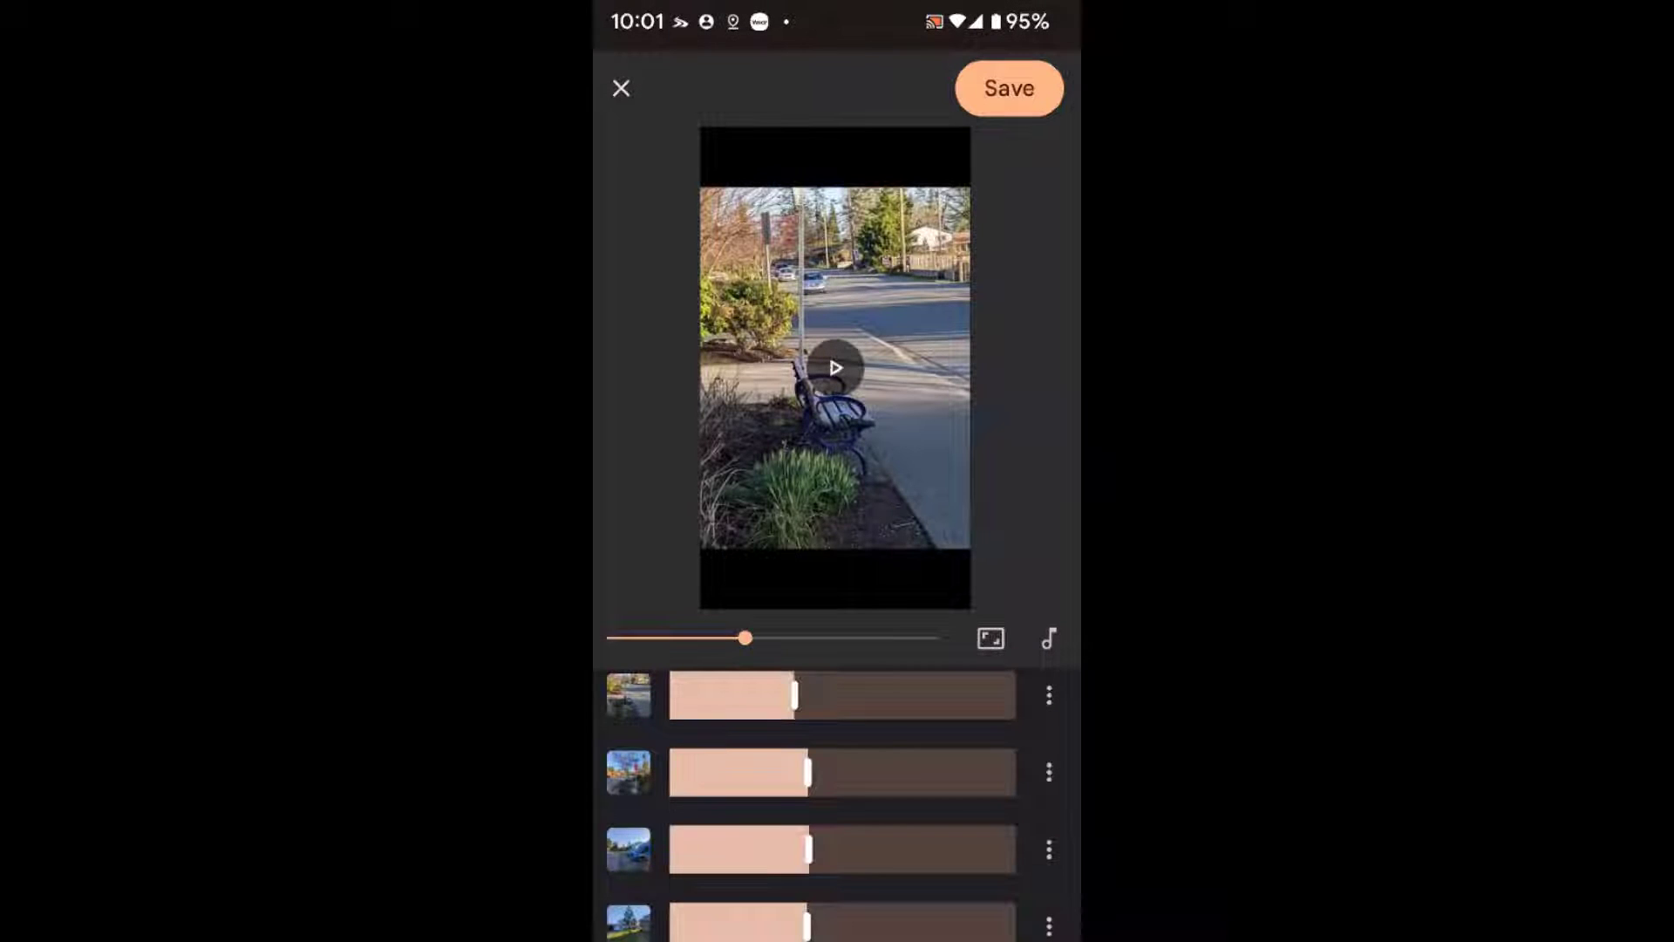